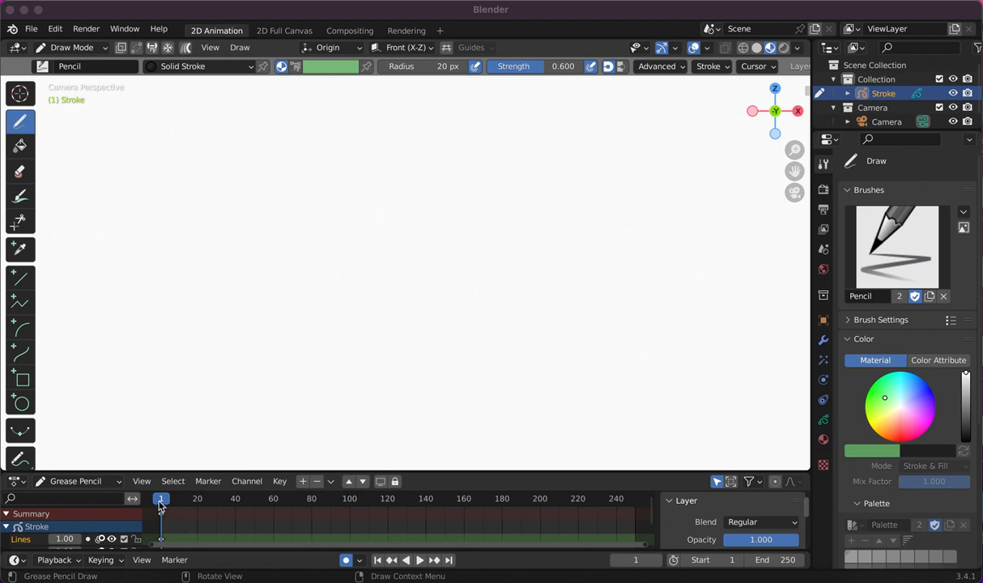
mouse_move(411, 517)
left_mouse_down()
mouse_move(507, 526)
mouse_move(544, 515)
mouse_move(161, 509)
left_mouse_up()
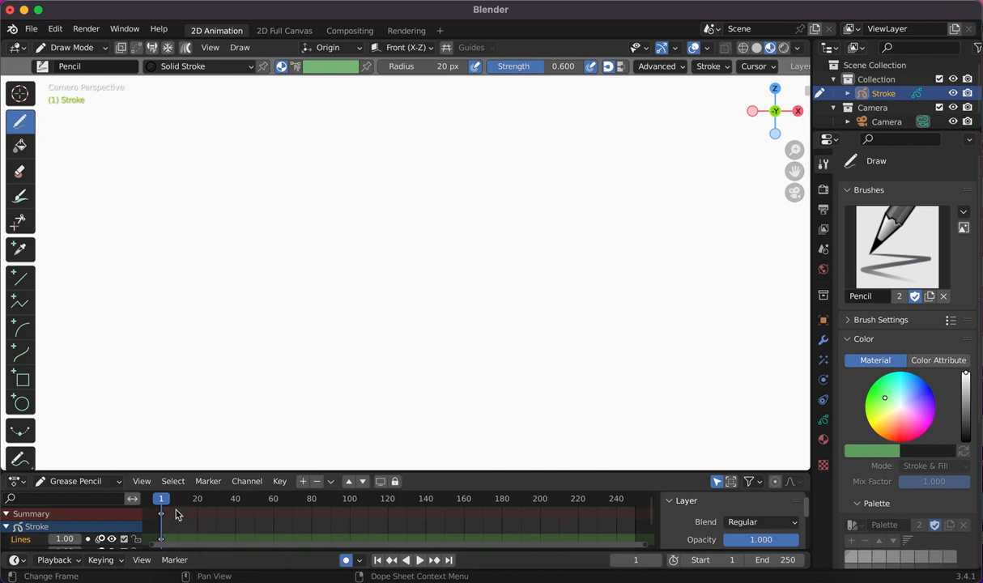
left_click_drag(156, 510, 164, 516)
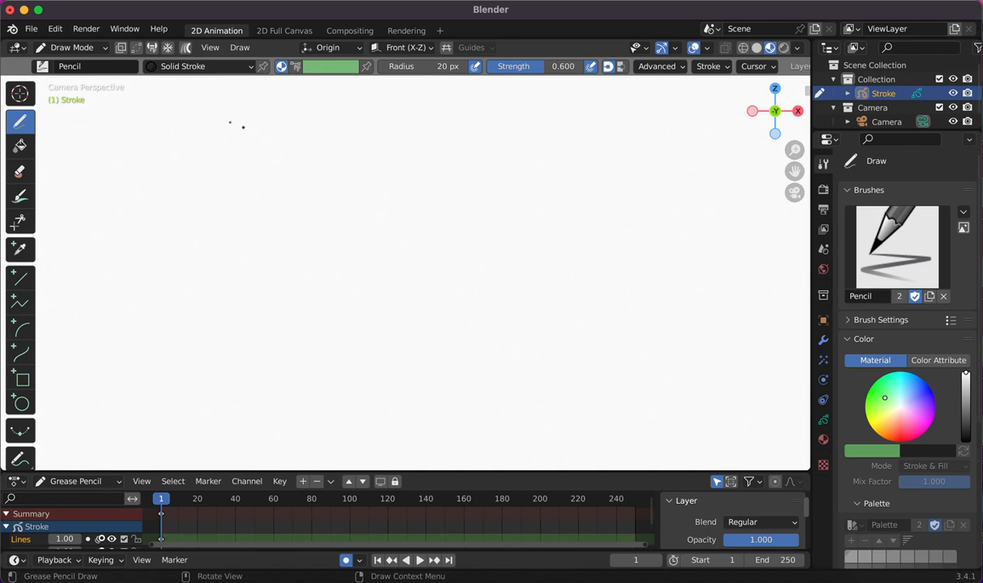
left_click(99, 48)
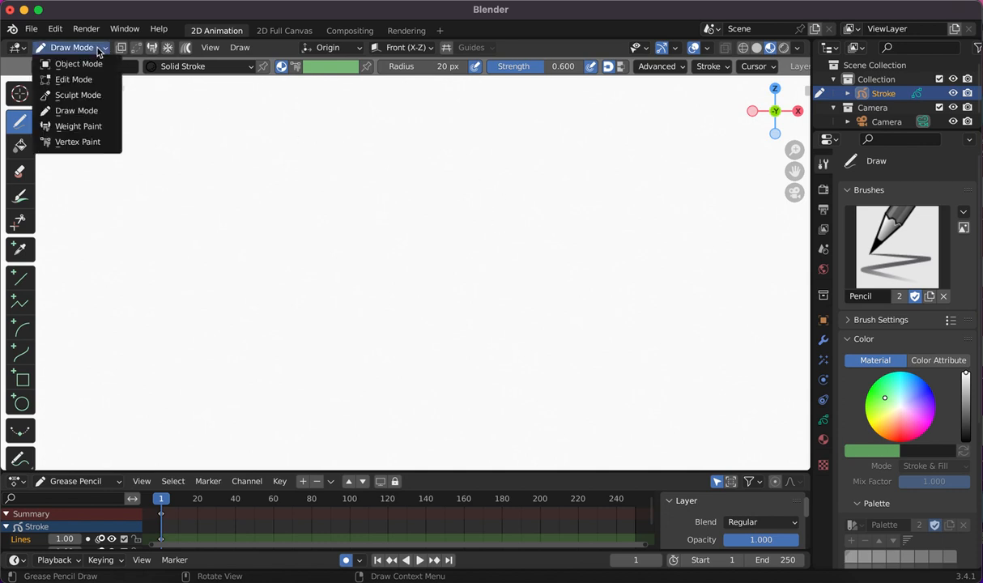
left_click(99, 49)
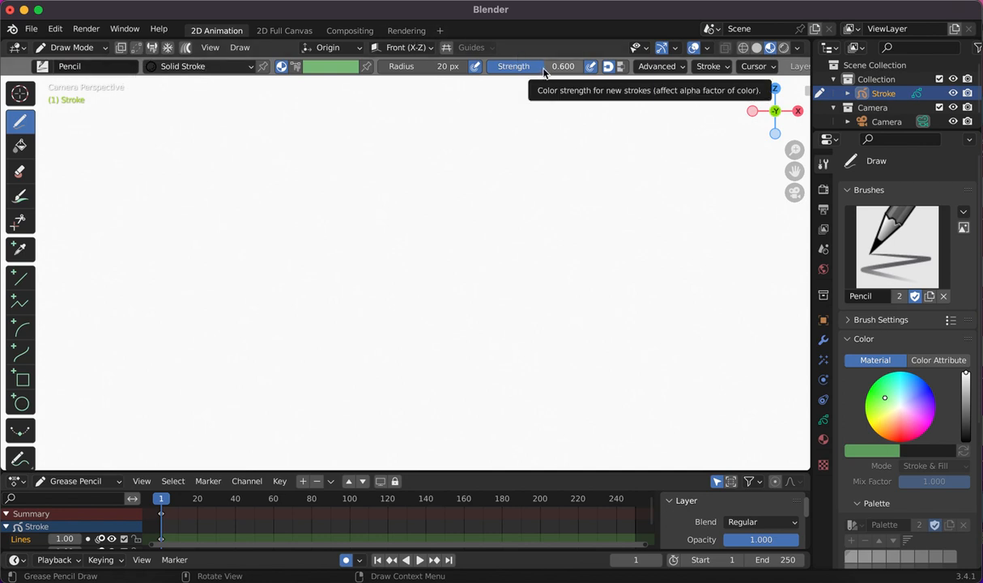
Step: Draw two eyes and an angular nose freehand with the Pencil brush at frame 1
left_click_drag(325, 214, 360, 275)
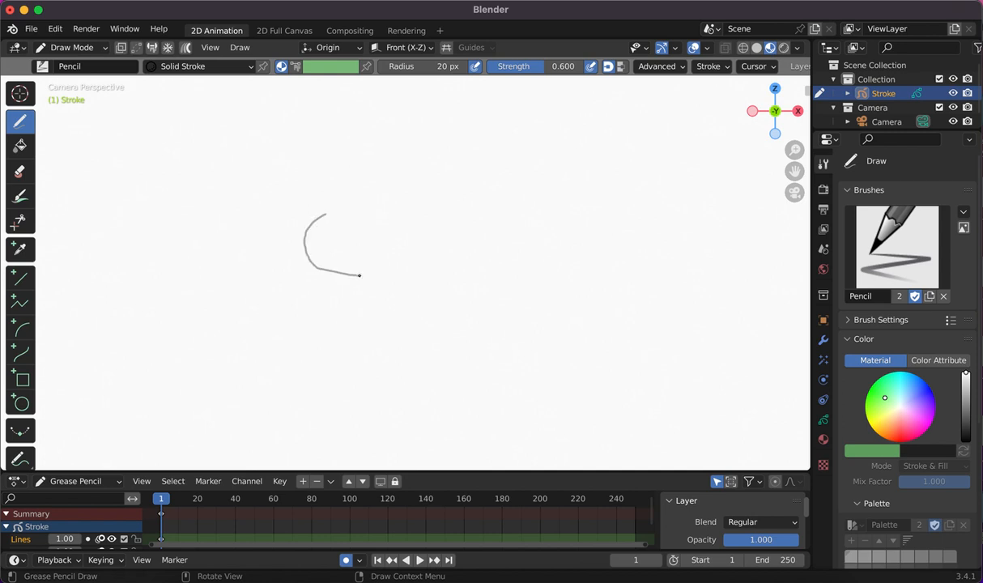
key("ctrl+z")
left_click_drag(349, 238, 352, 240)
left_click(378, 241)
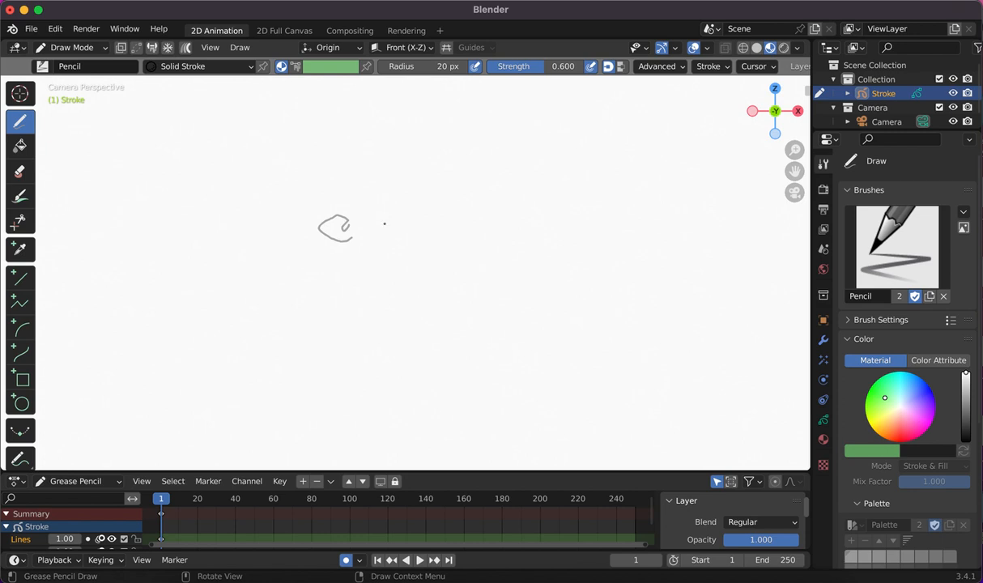
left_click_drag(385, 203, 392, 230)
left_click_drag(370, 243, 375, 286)
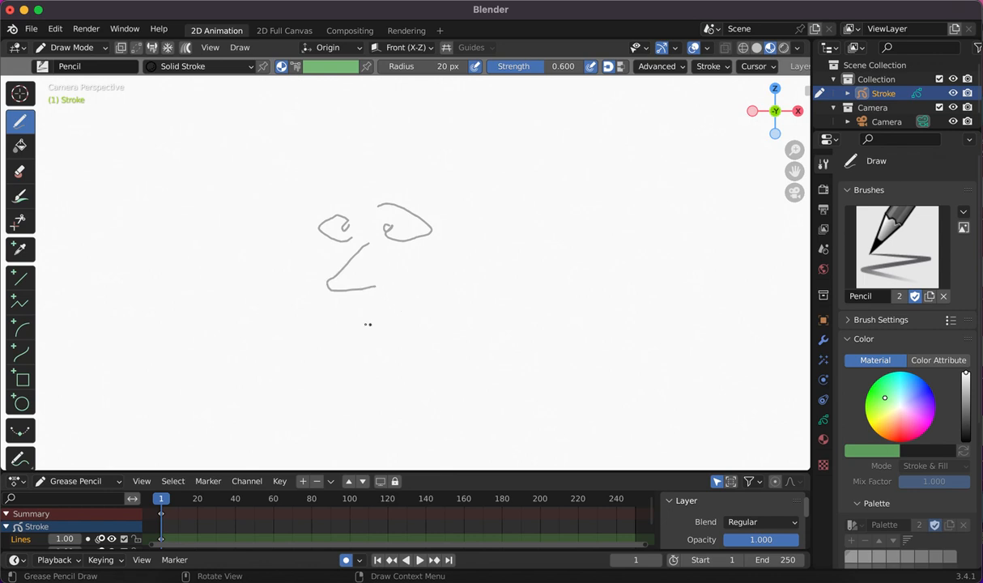
Step: Draw a wavy mouth below the nose and outline both sides of the head at frame 1
left_click_drag(345, 317, 419, 317)
left_click_drag(319, 230, 253, 259)
key("ctrl+z")
left_click_drag(443, 387, 376, 164)
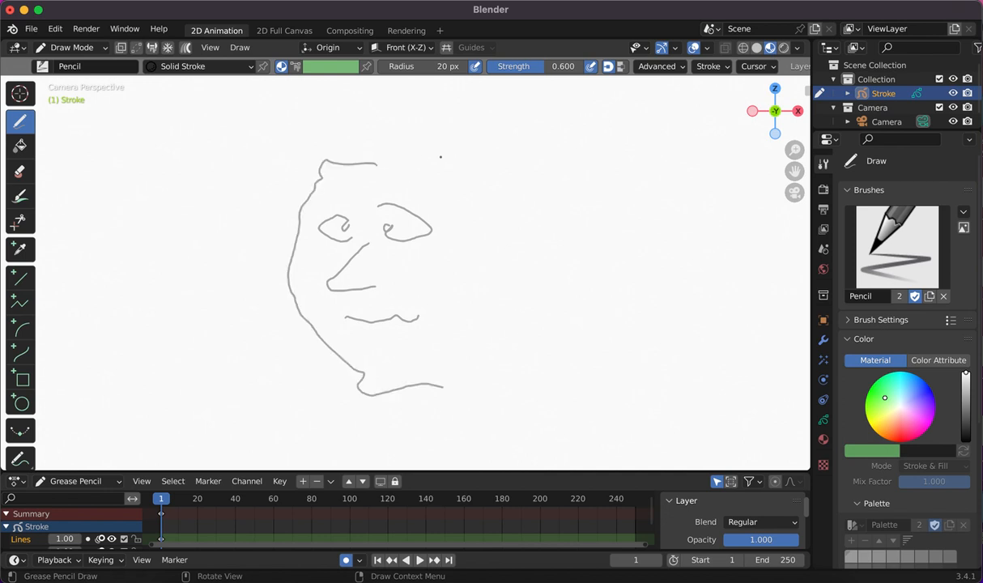
left_click_drag(381, 166, 513, 350)
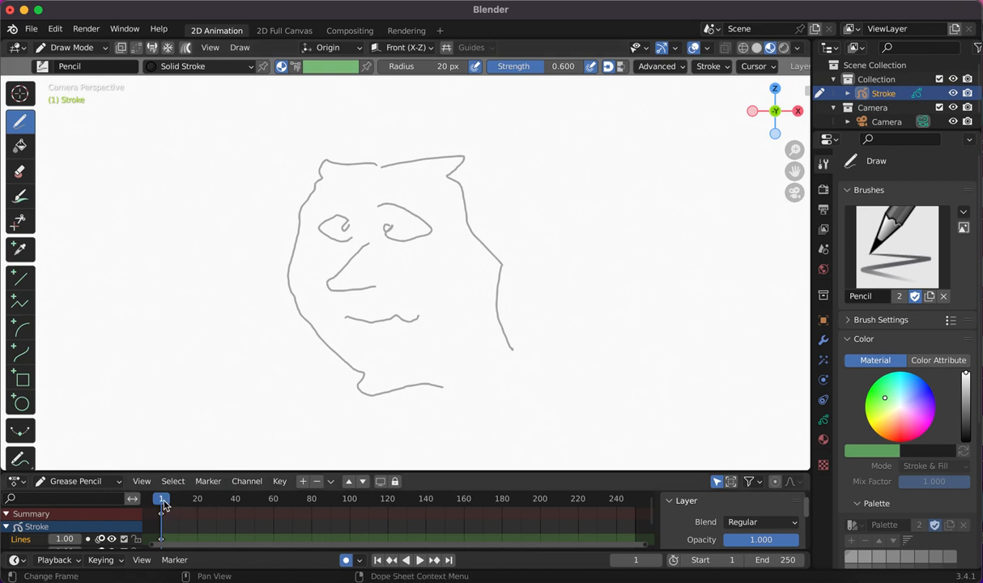
Step: Move to frame 5 and redraw both eyes and the nose over the ghosted frame 1 drawing
left_click_drag(165, 505, 171, 528)
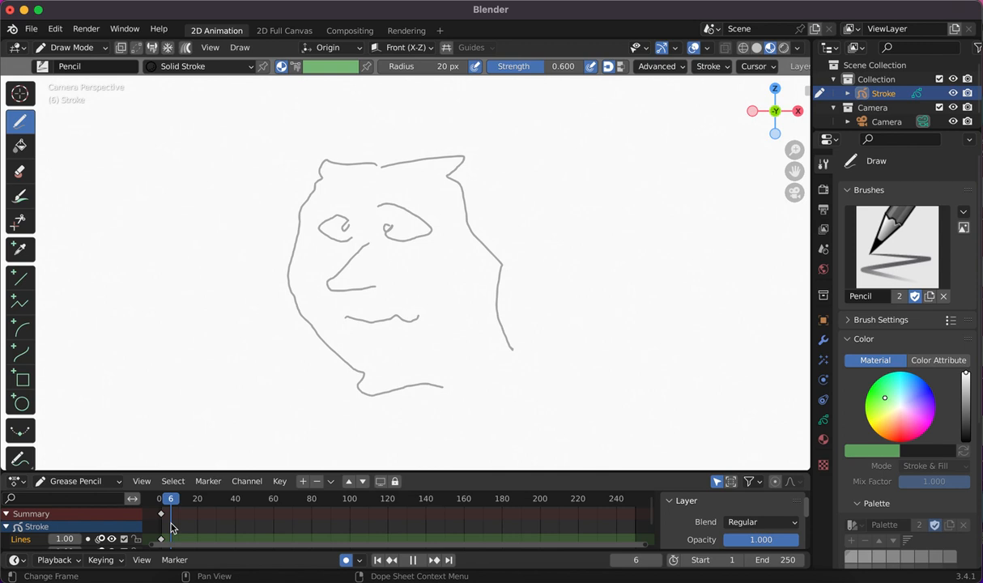
left_click_drag(171, 527, 168, 529)
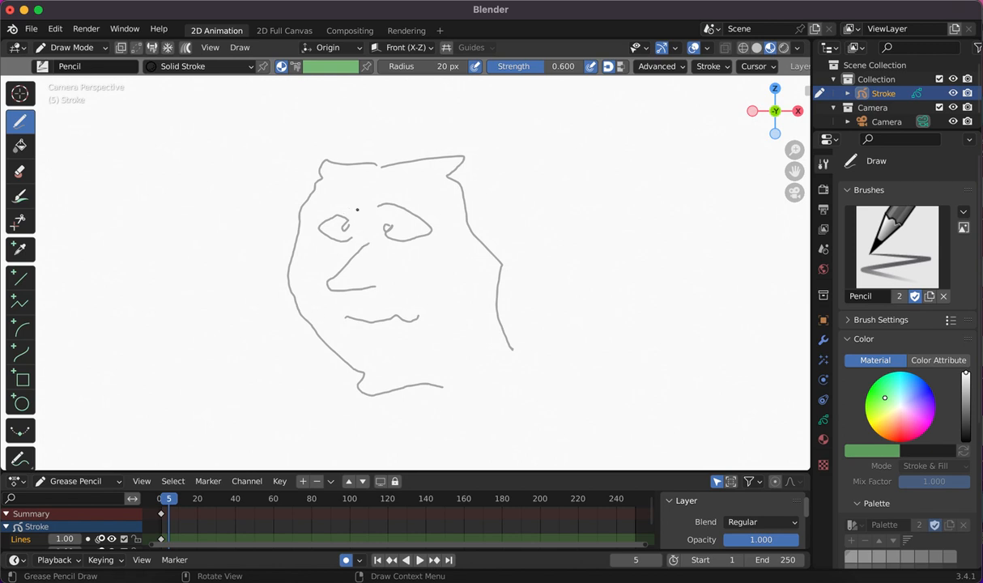
left_click_drag(352, 226, 345, 228)
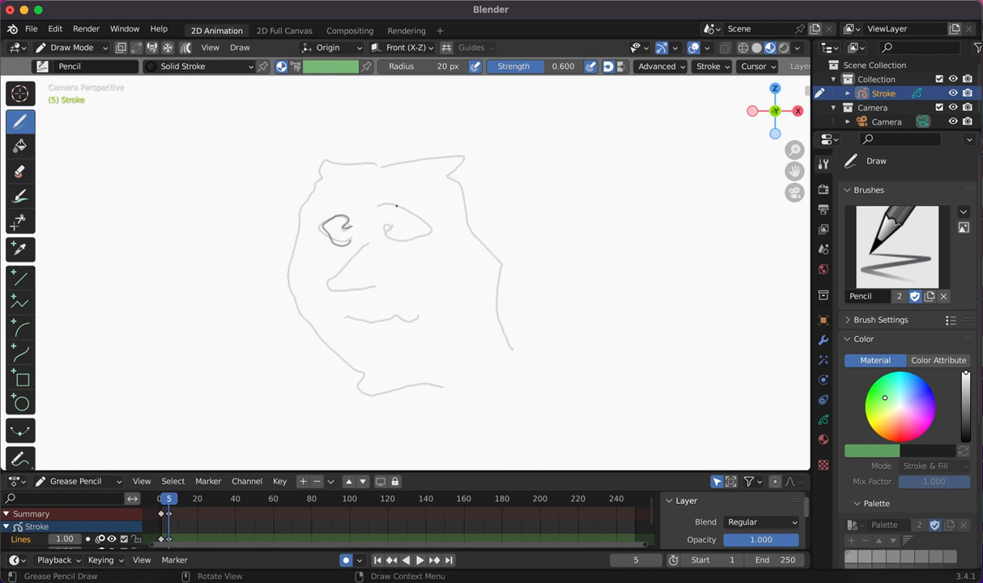
left_click_drag(384, 210, 392, 232)
left_click_drag(367, 247, 373, 288)
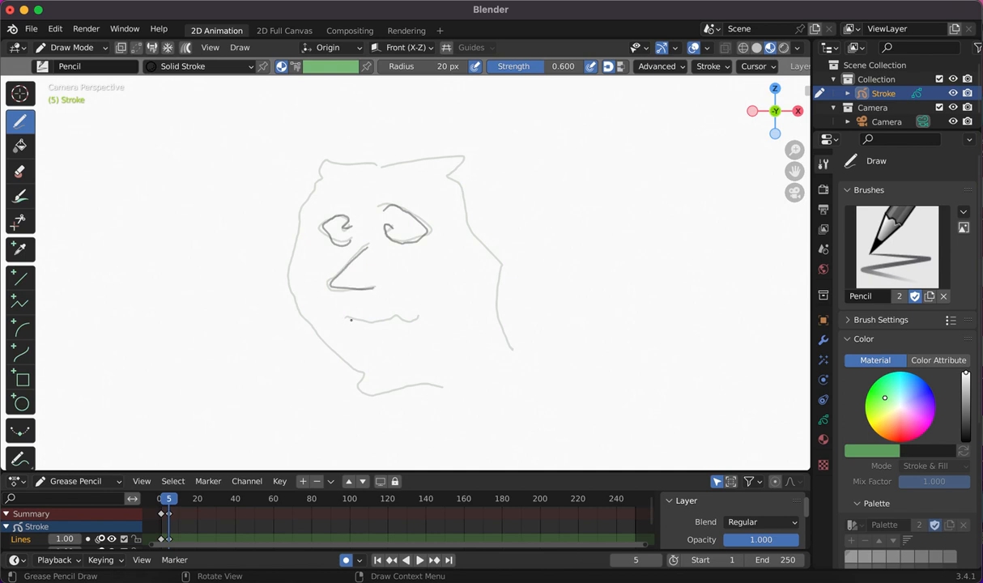
Step: Retrace the mouth and both sides of the head outline at frame 5
left_click_drag(415, 311, 346, 319)
left_click_drag(515, 349, 380, 168)
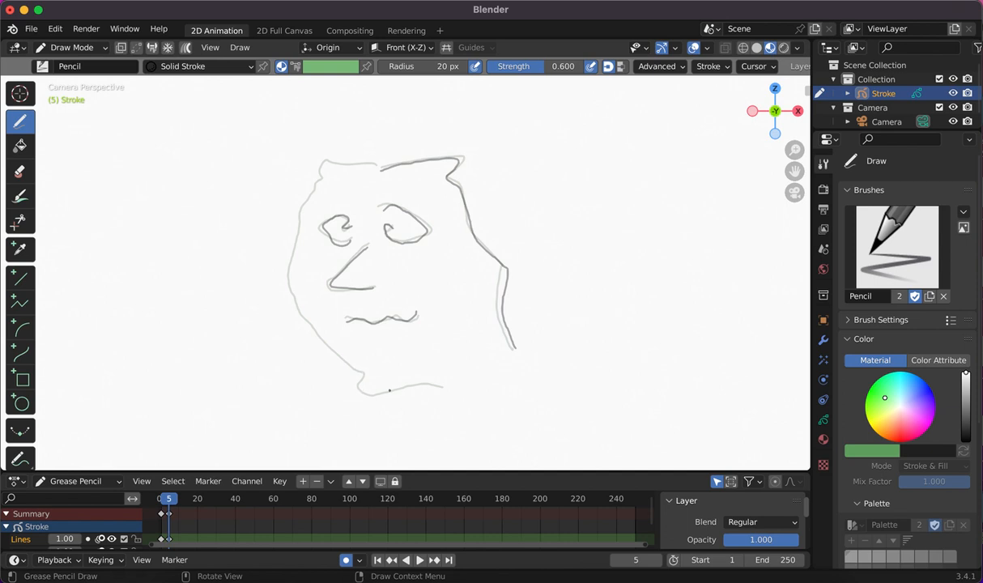
left_click_drag(381, 167, 435, 390)
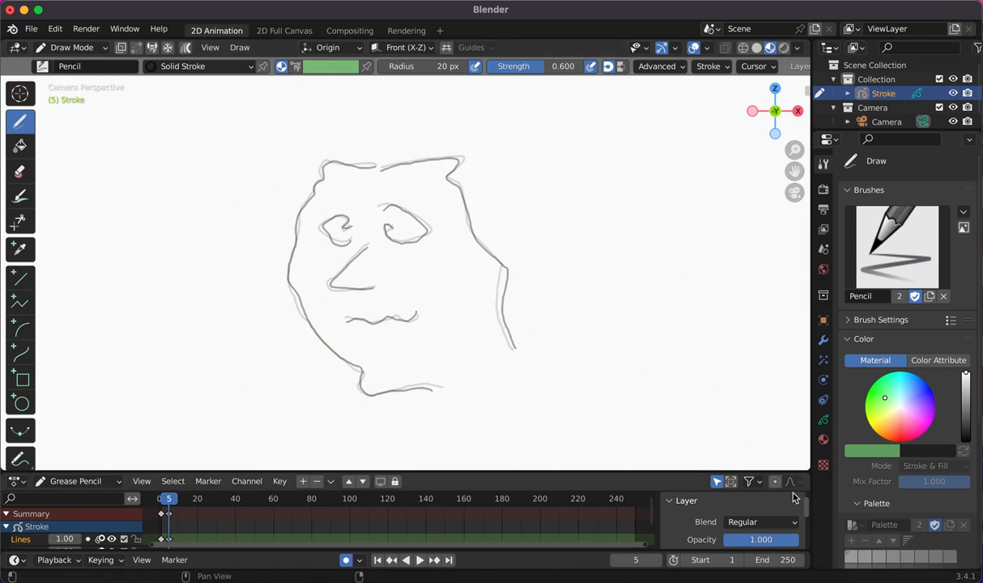
Step: Look through the Stroke object's data settings for Onion Skinning and widen the properties editor to read its full labels
left_click(824, 422)
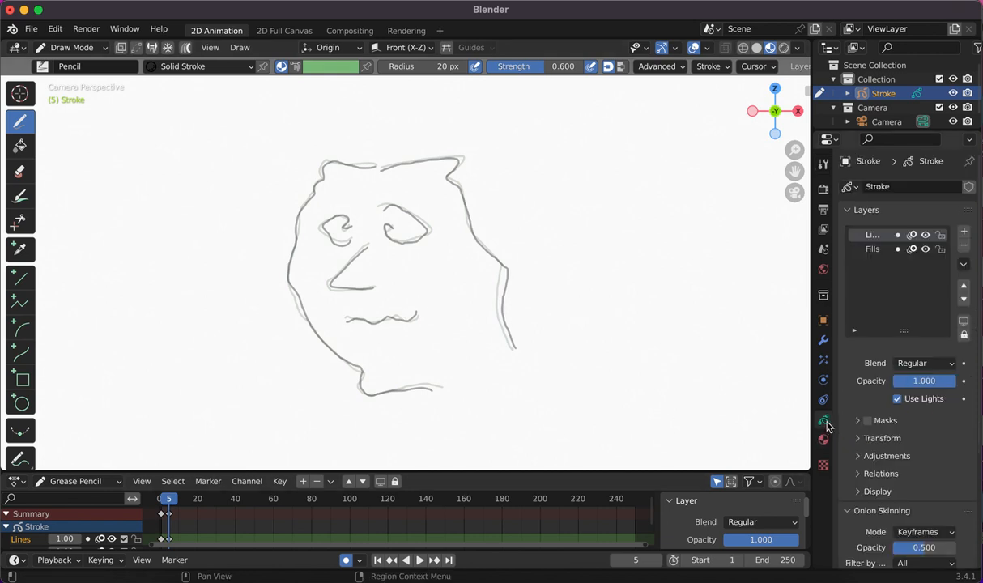
scroll(968, 456, "down", 5)
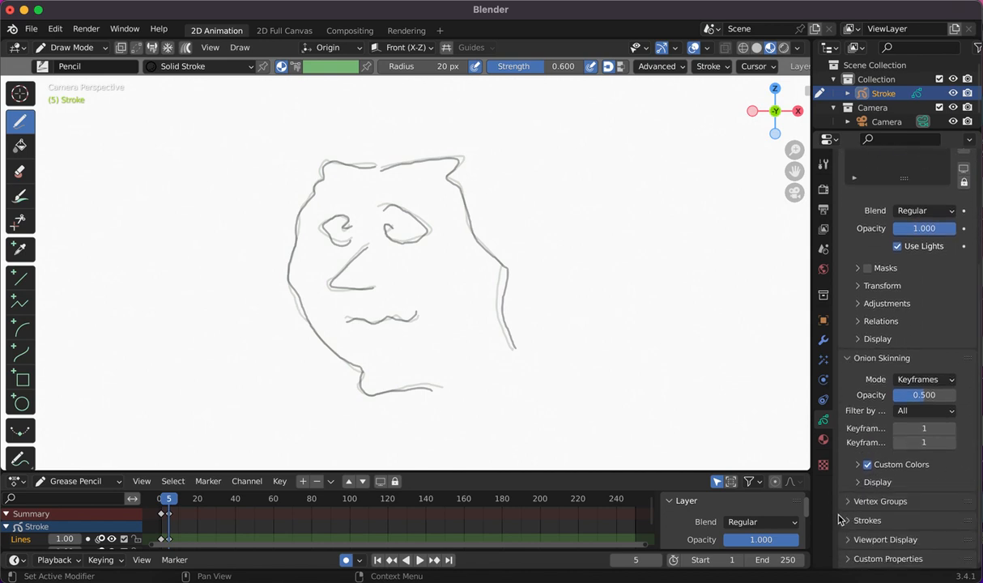
left_click(848, 521)
scroll(848, 419, "down", 3)
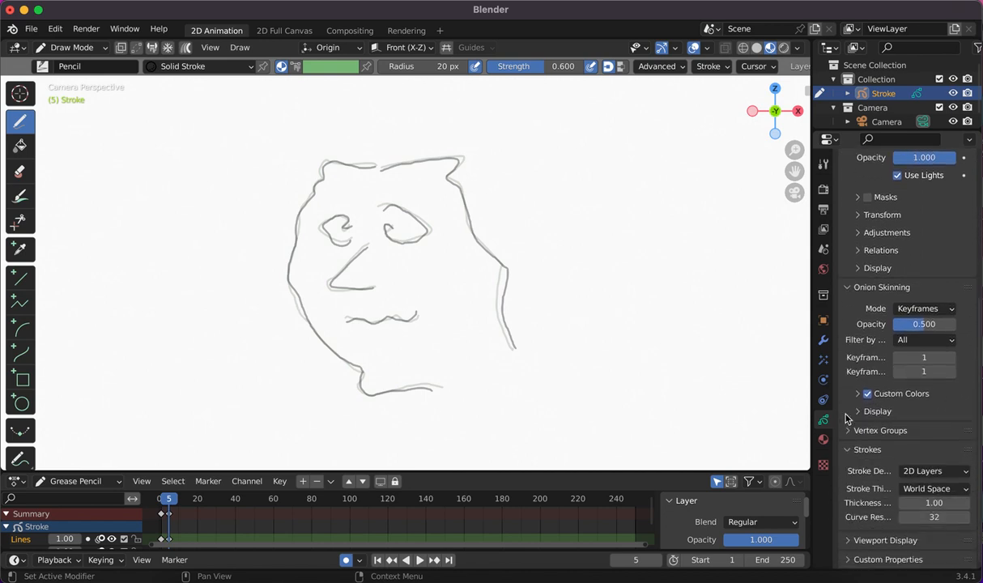
left_click(824, 438)
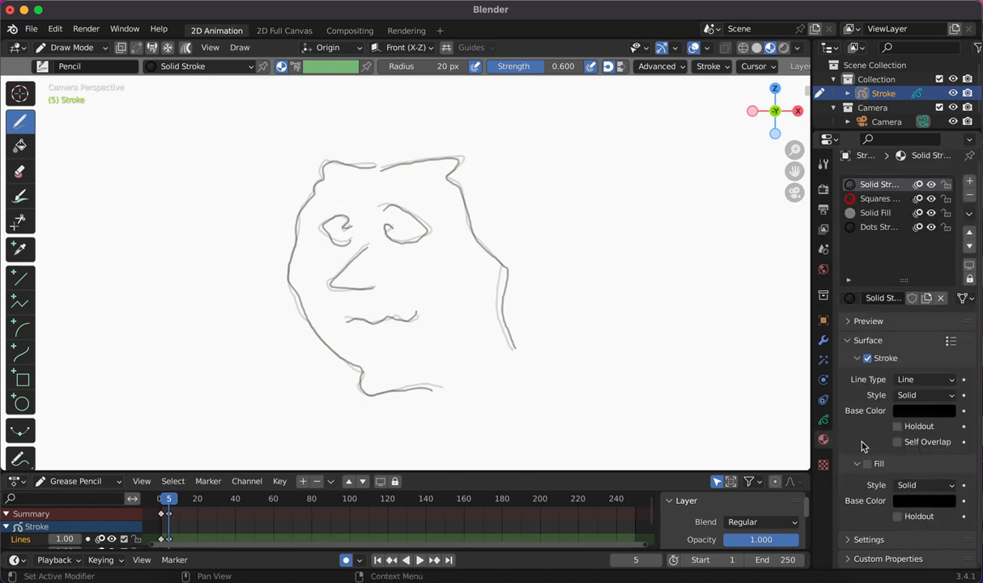
left_click(824, 420)
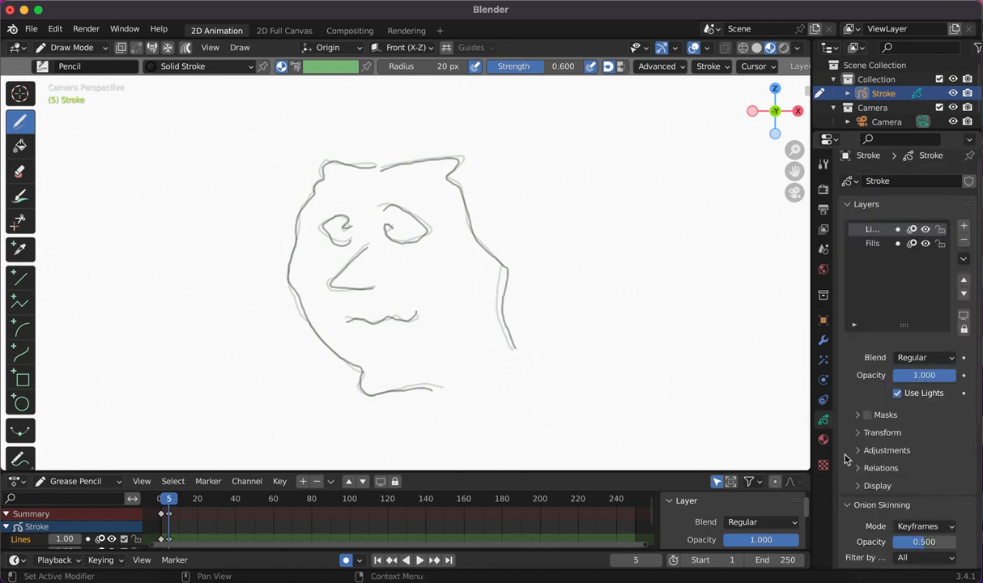
scroll(847, 459, "down", 1)
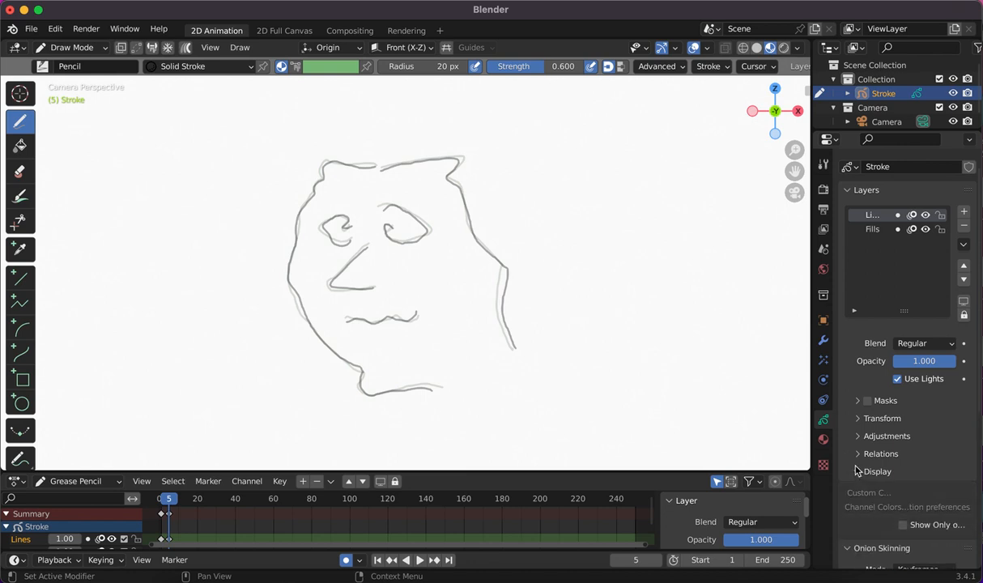
scroll(859, 452, "down", 5)
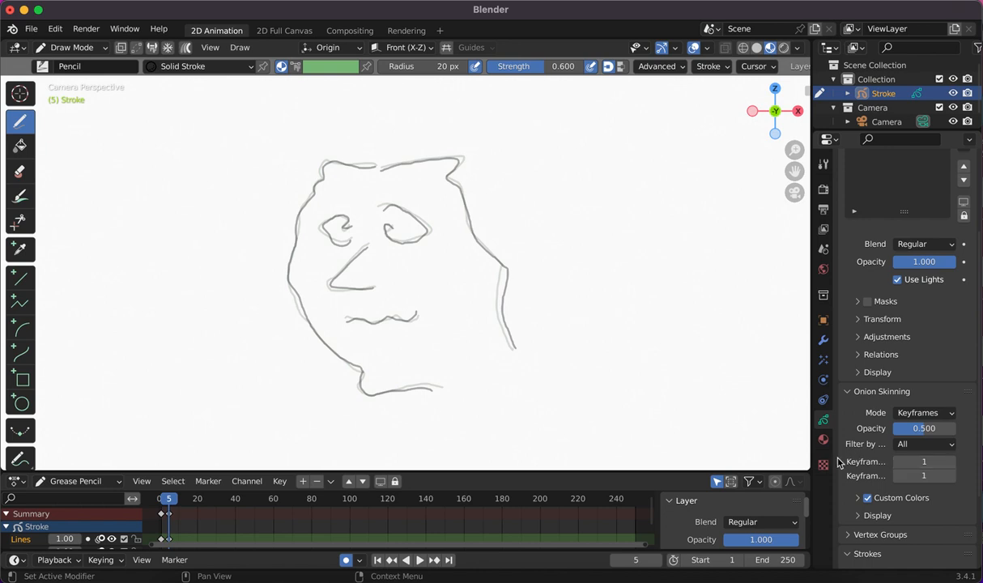
left_click_drag(833, 442, 739, 434)
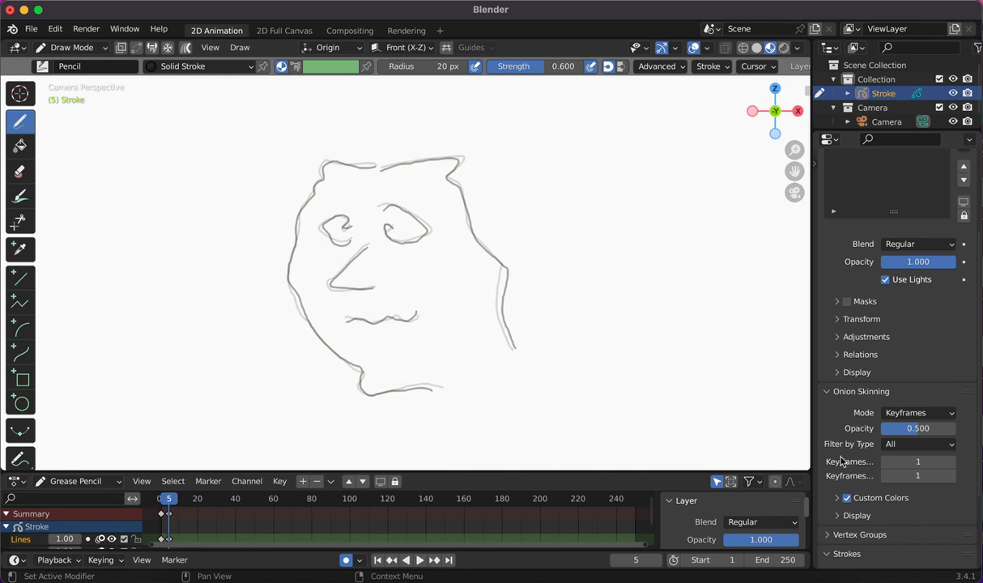
left_click_drag(813, 417, 674, 405)
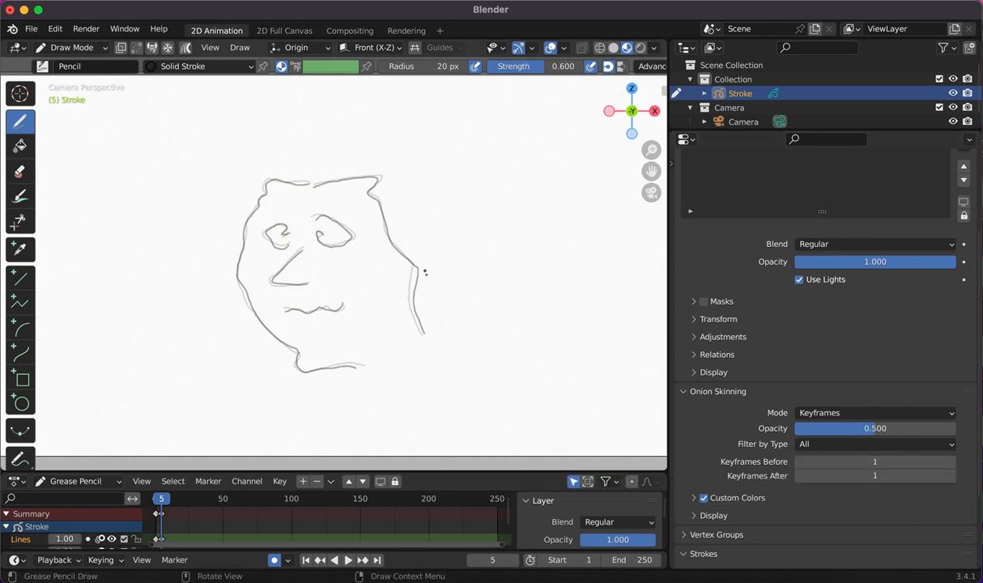
Step: Try onion skinning with Keyframes Before and Keyframes After at 0, and restore both to 1
left_click(800, 462)
left_click(799, 477)
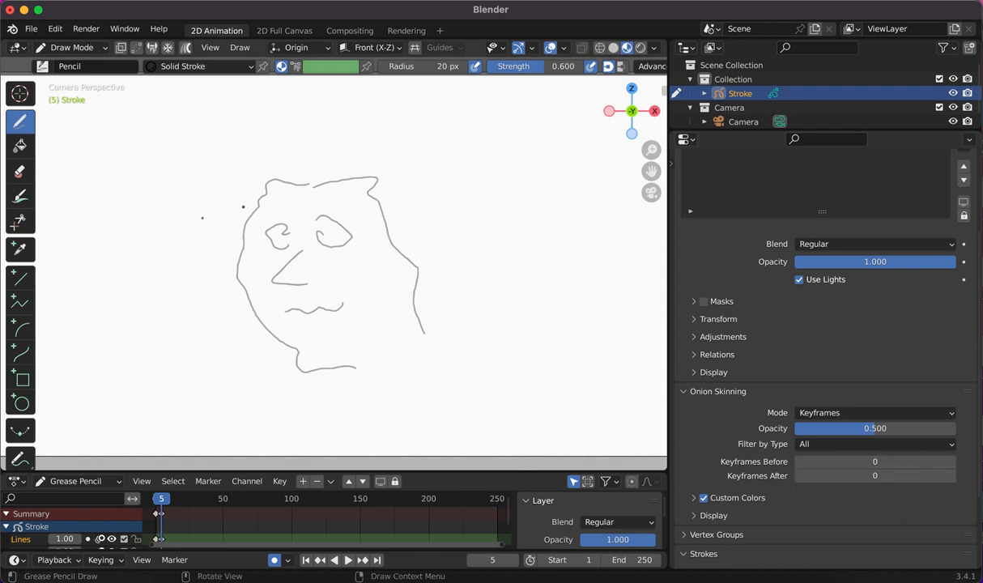
left_click(953, 461)
left_click(953, 476)
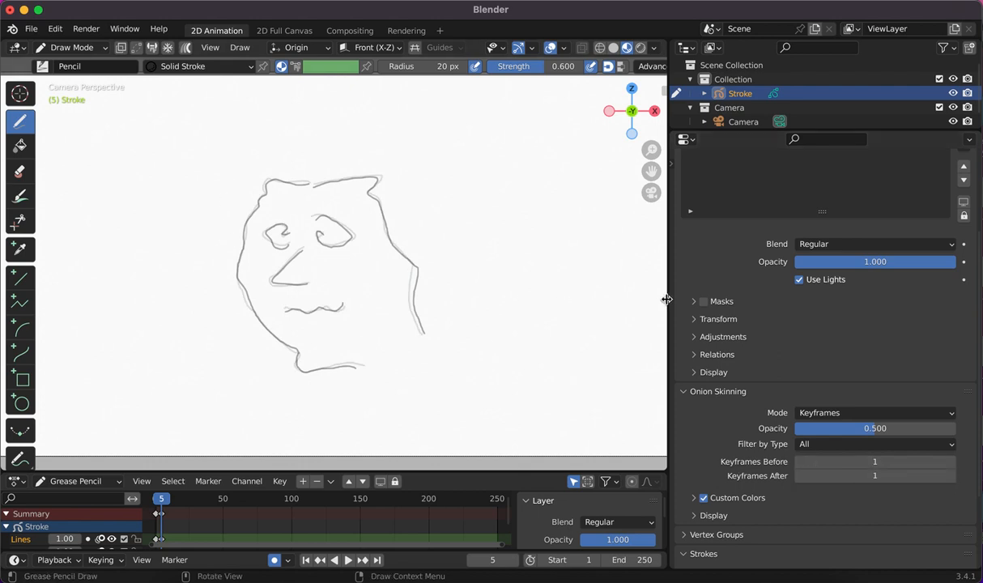
Step: Narrow the properties editor, advance to frame 8 and redraw both eyes and the nose slightly changed over the ghosted drawing
left_click_drag(669, 301, 758, 302)
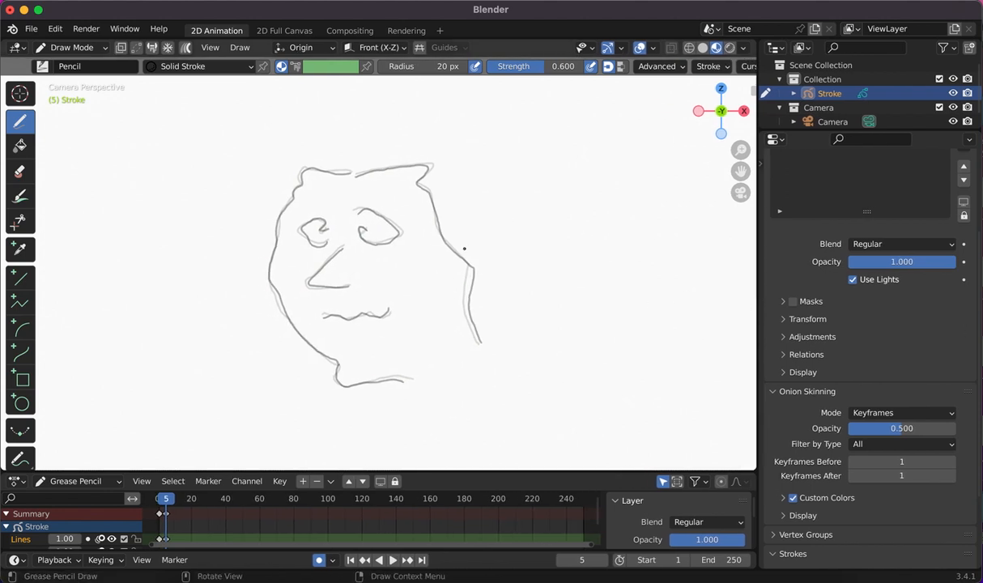
key("space")
key("space")
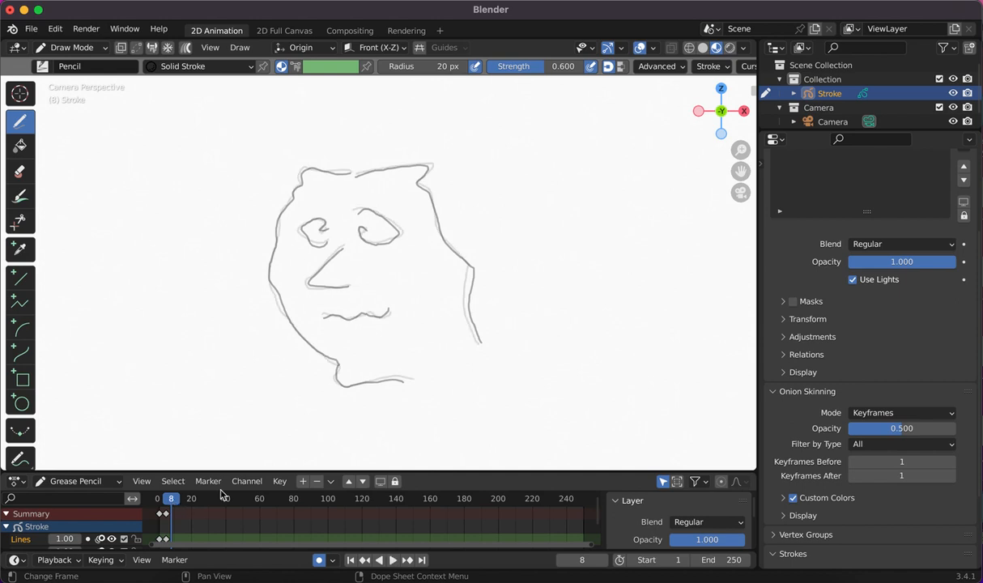
left_click_drag(325, 226, 332, 245)
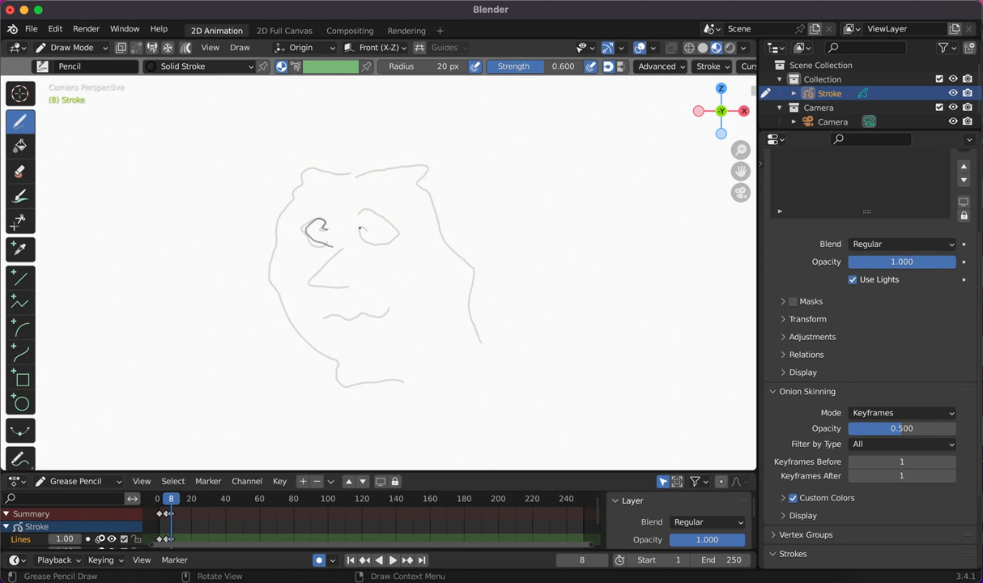
left_click_drag(361, 214, 374, 230)
left_click_drag(344, 252, 348, 286)
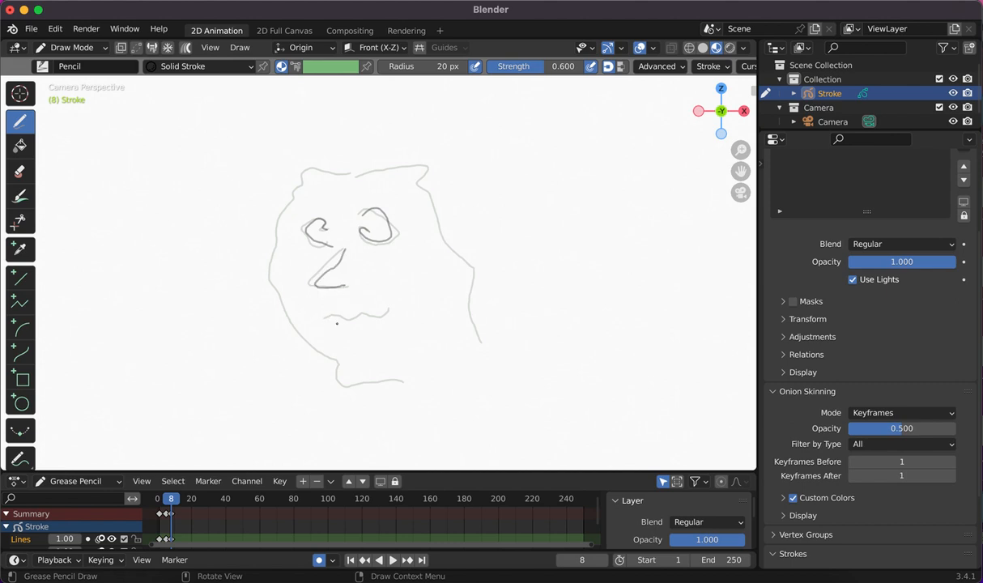
Step: Draw a smiling mouth and retrace both sides of the head outline at frame 8
left_click_drag(324, 317, 391, 312)
left_click_drag(354, 171, 486, 348)
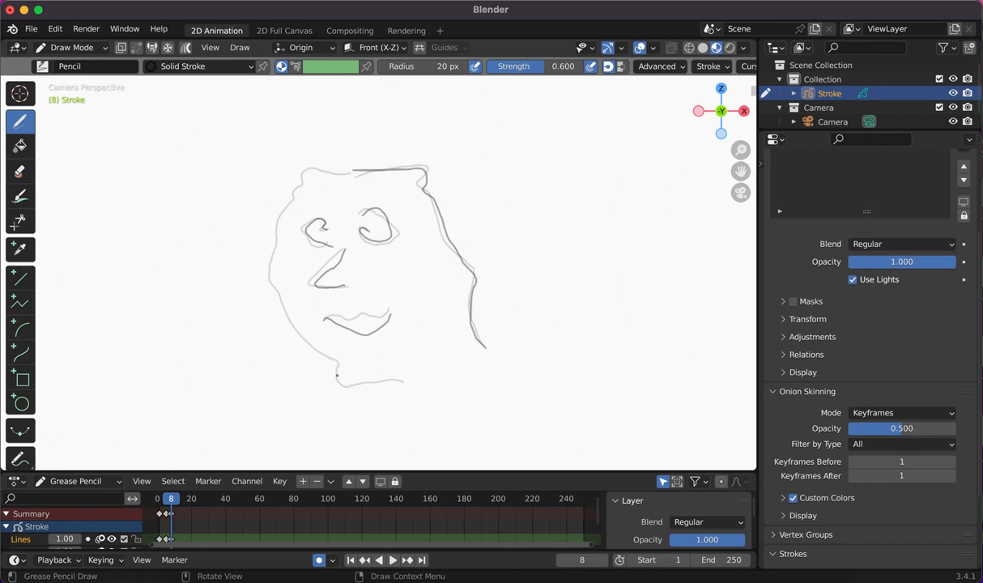
left_click_drag(397, 384, 404, 385)
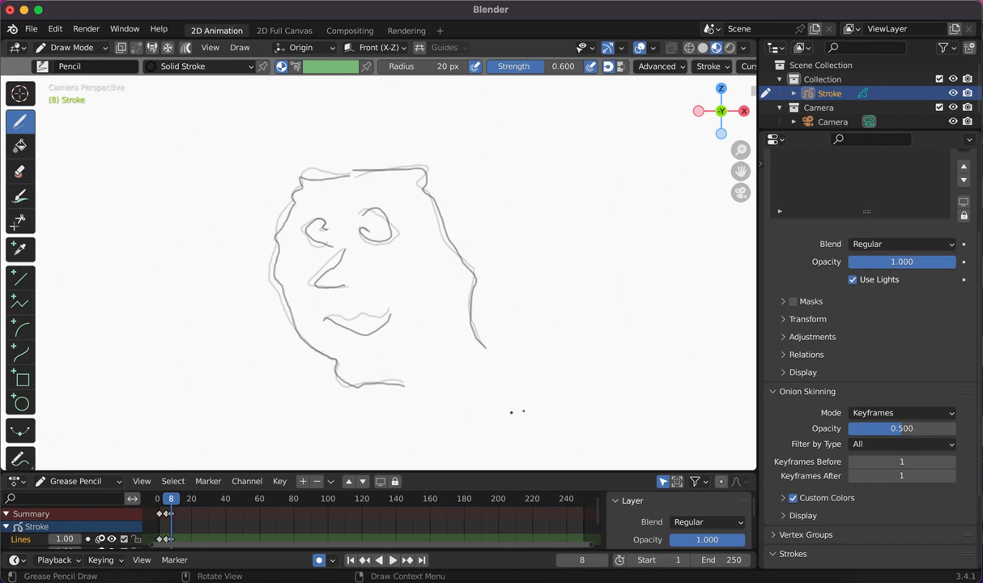
Step: Try onion skinning with Keyframes Before at 2, and return it to 1
left_click(952, 462)
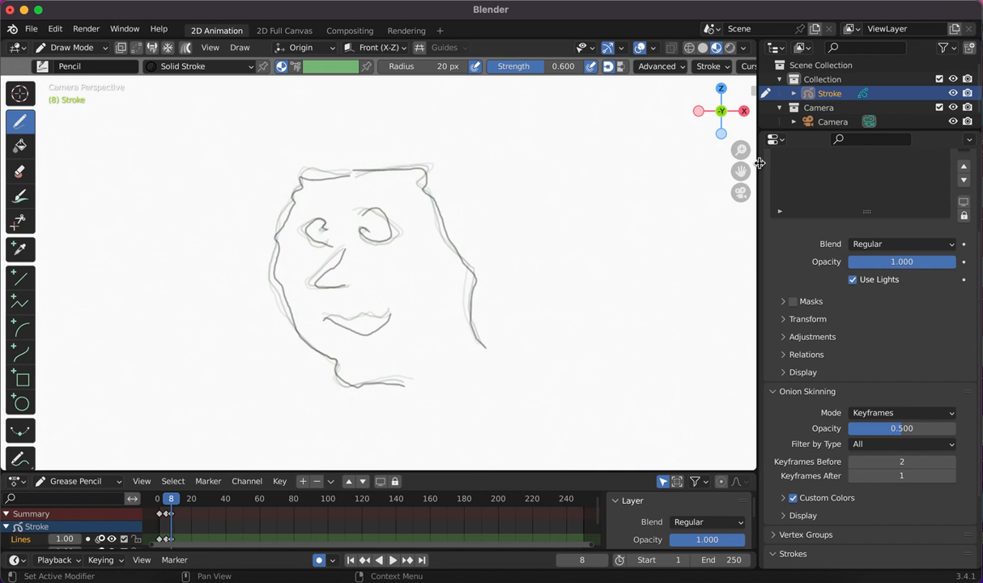
left_click_drag(760, 163, 780, 165)
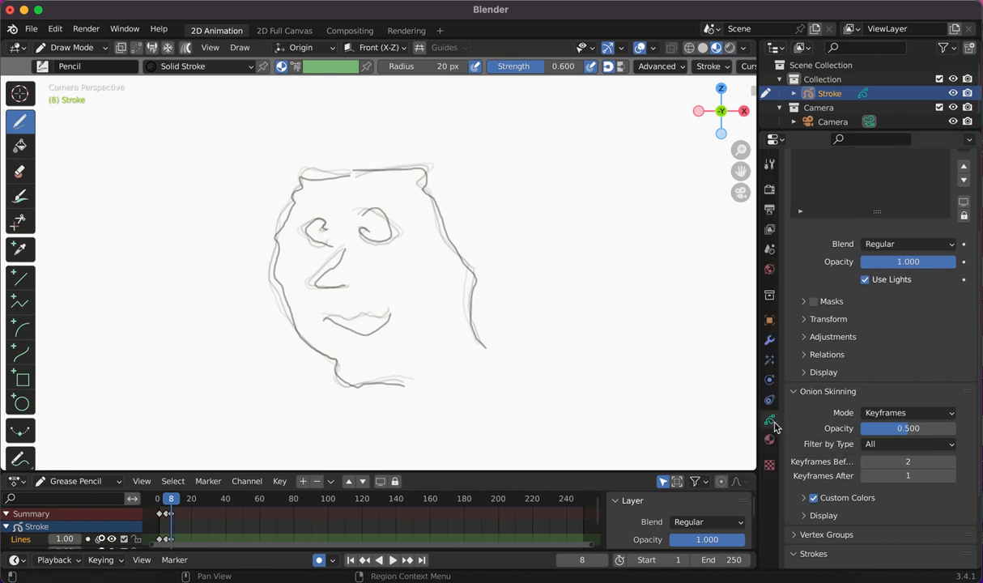
left_click(865, 461)
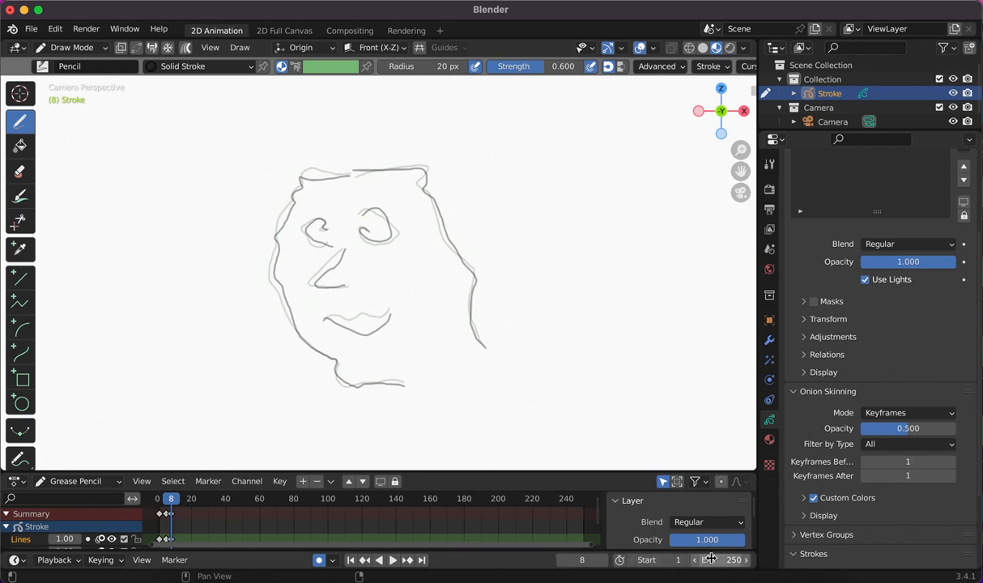
Step: Set the animation's end frame to 20 and move the second and third keyframes to frames 3 and 6
left_click_drag(729, 564, 549, 563)
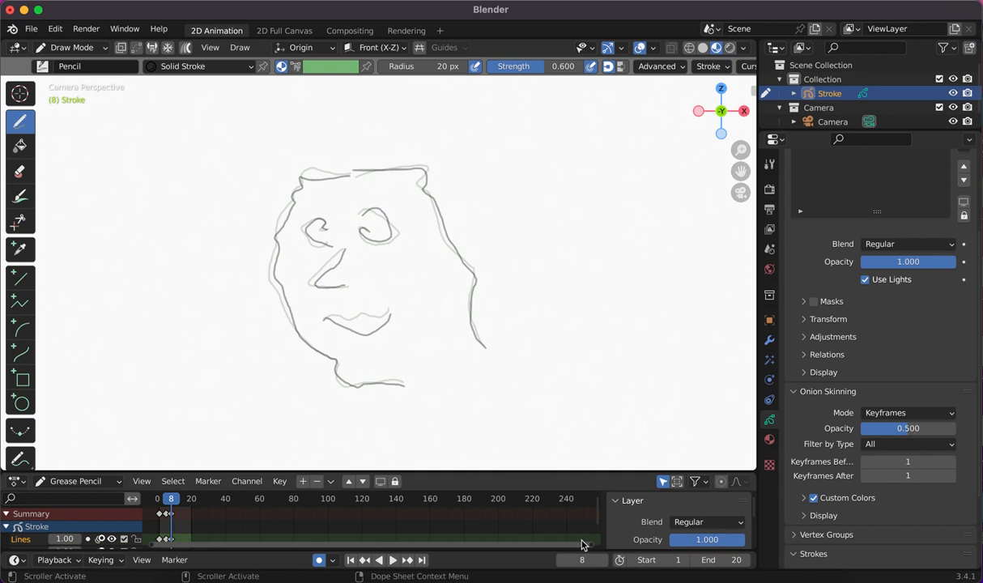
left_click_drag(593, 550, 268, 542)
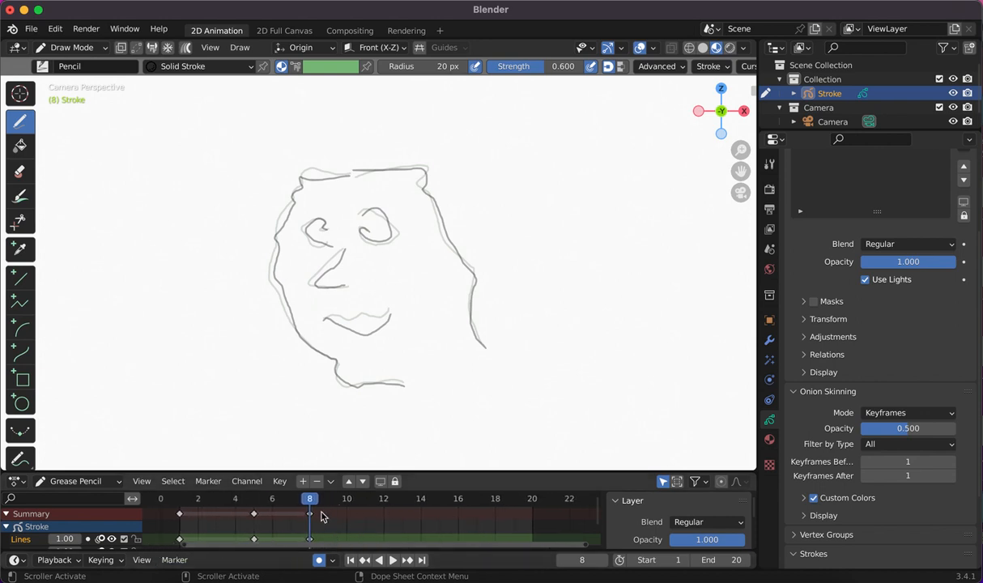
left_click(254, 514)
left_click_drag(255, 516, 217, 520)
left_click(313, 530)
mouse_move(310, 515)
left_mouse_down()
mouse_move(268, 520)
mouse_move(308, 503)
mouse_move(178, 518)
left_mouse_up()
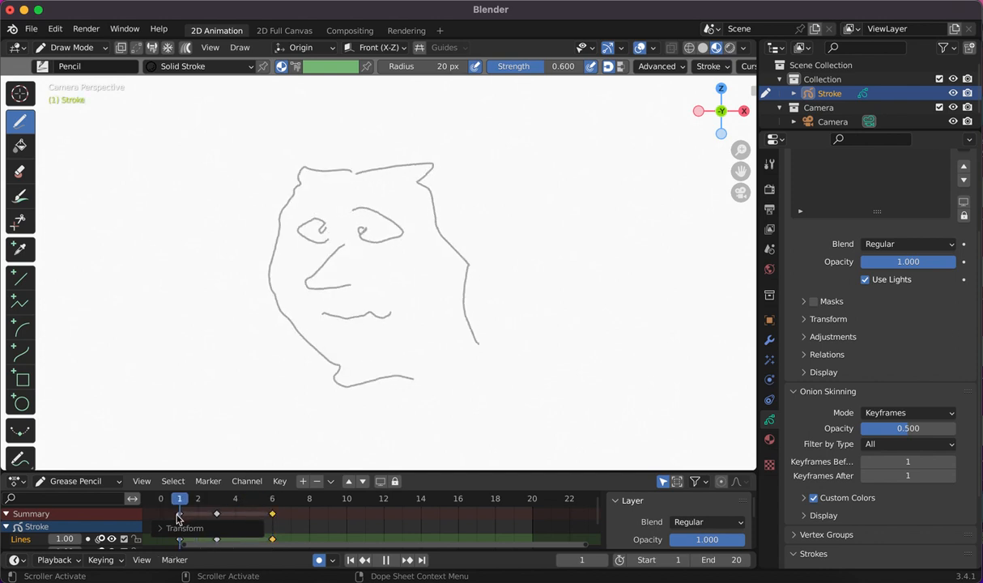
Step: Play back the retimed face animation, stop it and return to frame 1
key("space")
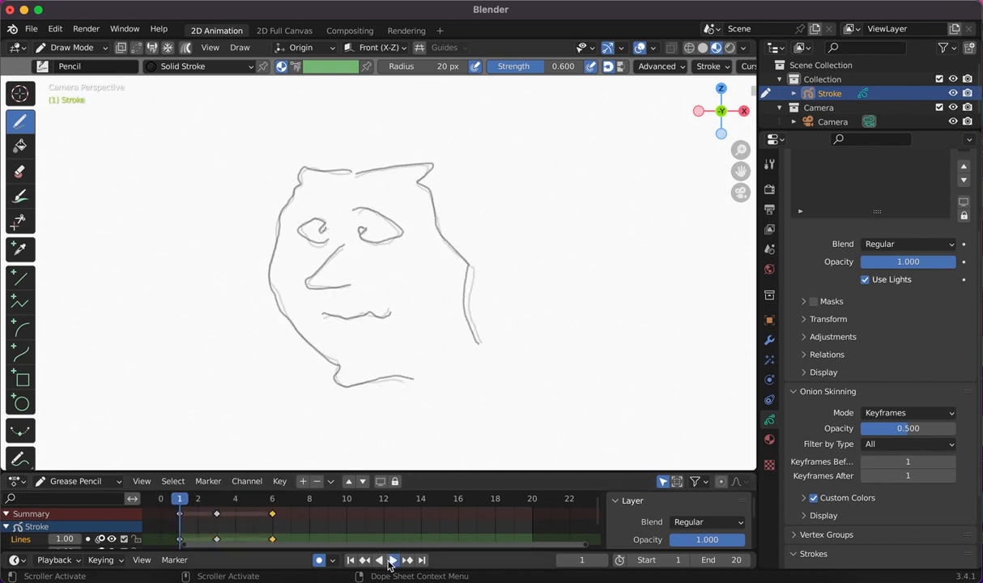
left_click(390, 559)
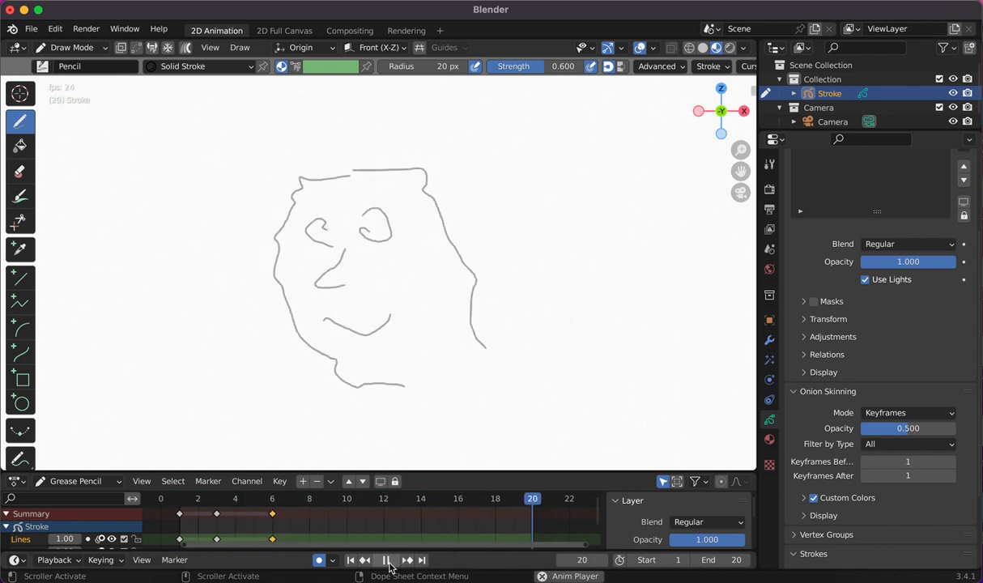
left_click(387, 560)
mouse_move(500, 496)
left_mouse_down()
mouse_move(277, 499)
mouse_move(217, 537)
mouse_move(235, 528)
mouse_move(187, 519)
mouse_move(273, 520)
mouse_move(273, 507)
mouse_move(162, 505)
mouse_move(272, 513)
mouse_move(182, 521)
left_mouse_up()
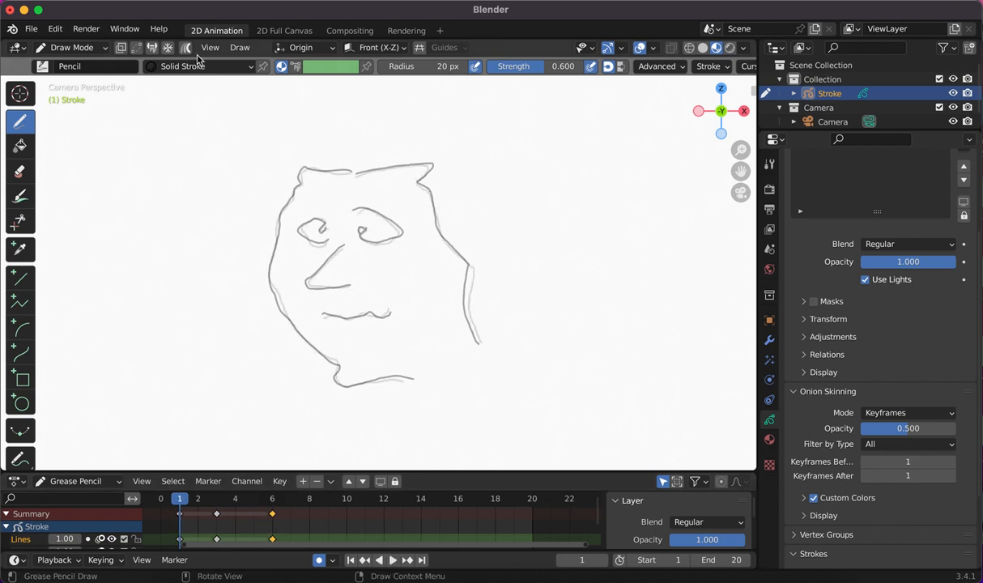
Step: Switch to Sculpt Mode and push the mouth and chin lines into a slightly different shape at frame 3
left_click(106, 51)
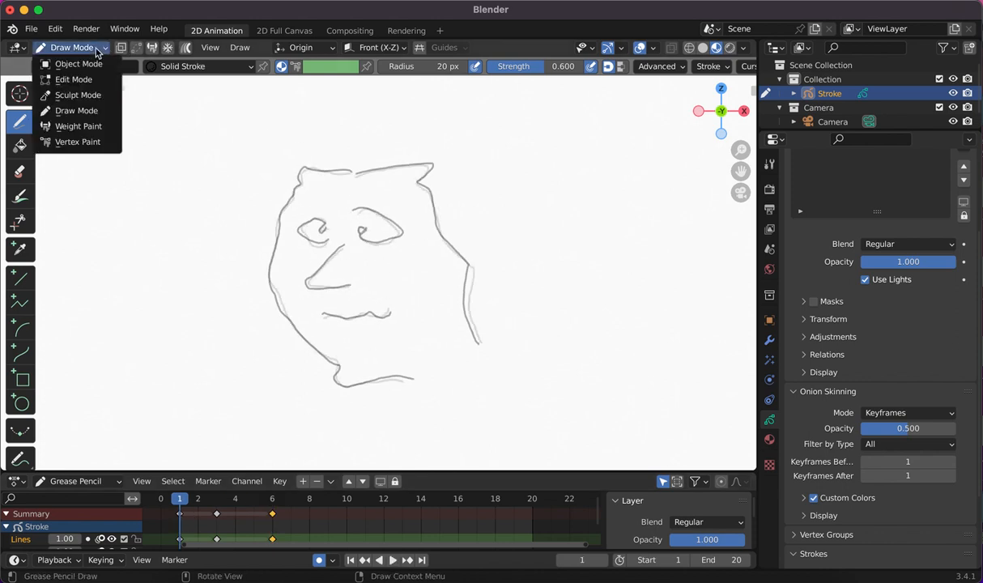
left_click(76, 95)
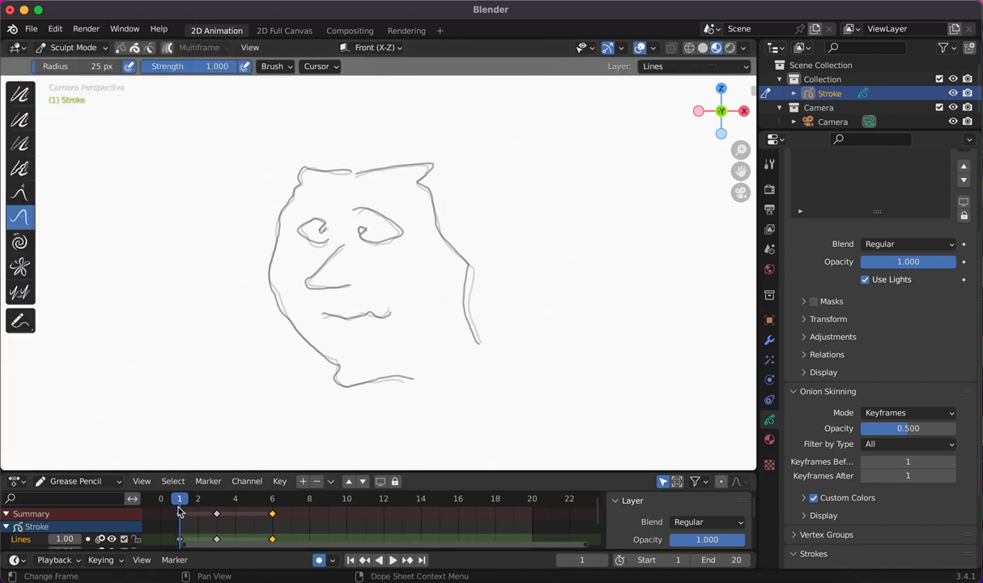
mouse_move(183, 503)
left_mouse_down()
mouse_move(244, 513)
mouse_move(225, 509)
left_mouse_up()
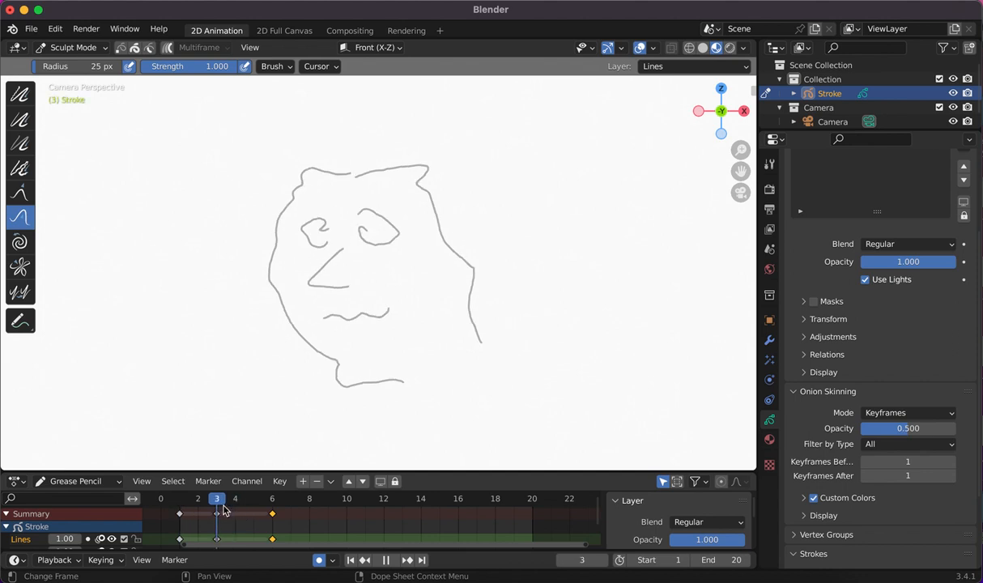
mouse_move(387, 318)
left_mouse_down()
mouse_move(389, 310)
mouse_move(378, 324)
mouse_move(362, 311)
left_mouse_up()
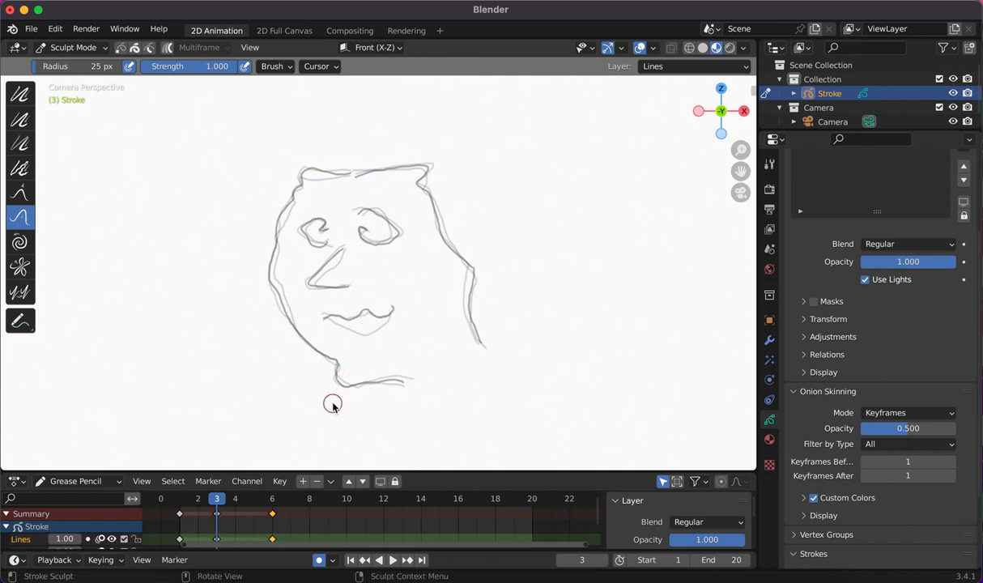
left_click_drag(338, 387, 357, 387)
Step: Enlarge the sculpt brush radius to 79 px and reshape the end of the chin line and the right head outline at frame 3
key("f")
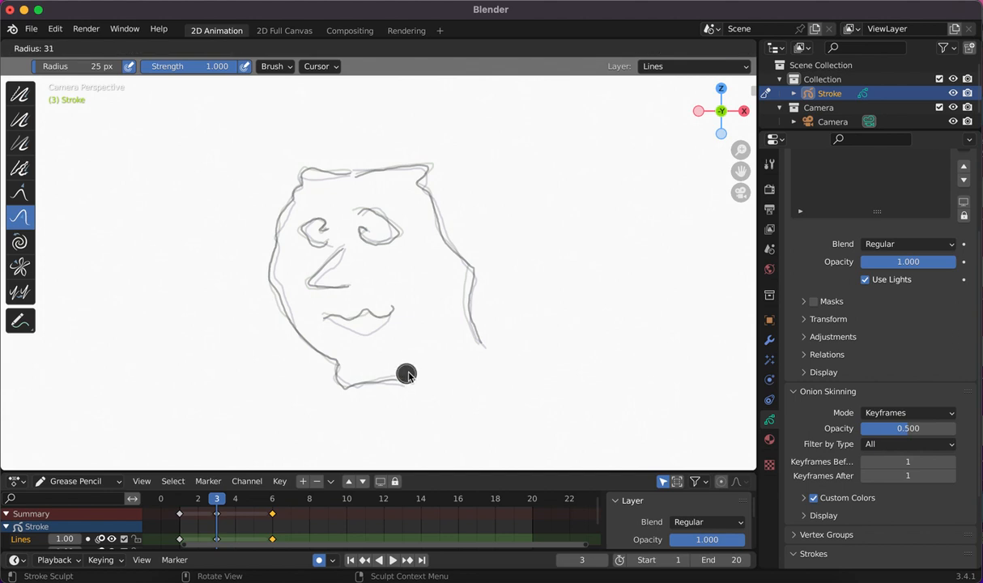
left_click(426, 358)
left_click_drag(387, 378, 412, 378)
mouse_move(464, 338)
left_mouse_down()
mouse_move(466, 272)
mouse_move(412, 179)
mouse_move(424, 172)
left_mouse_up()
Step: Go to frame 6, switch to Edit Mode, and select and copy all the face's strokes
left_click_drag(225, 504, 279, 510)
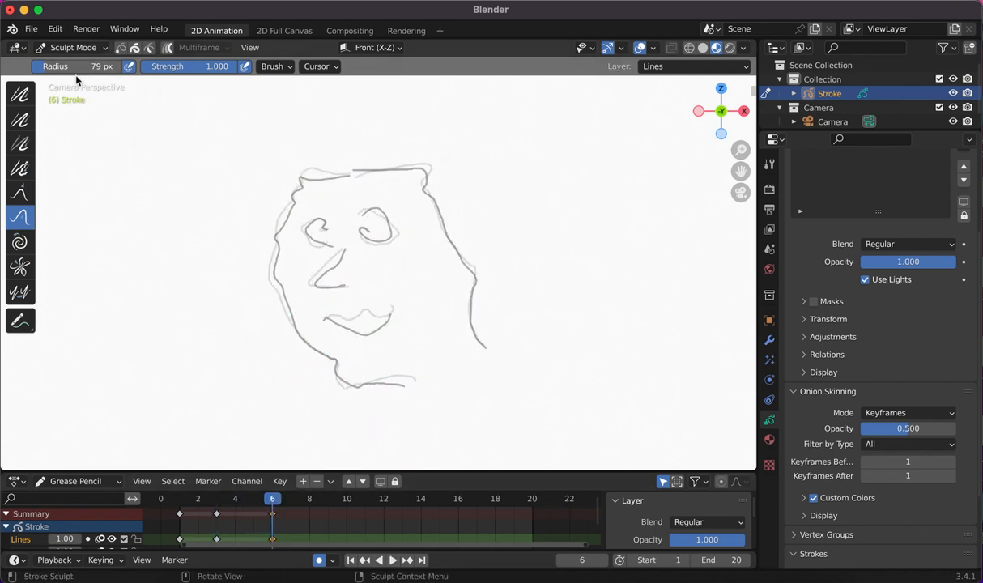
left_click(77, 48)
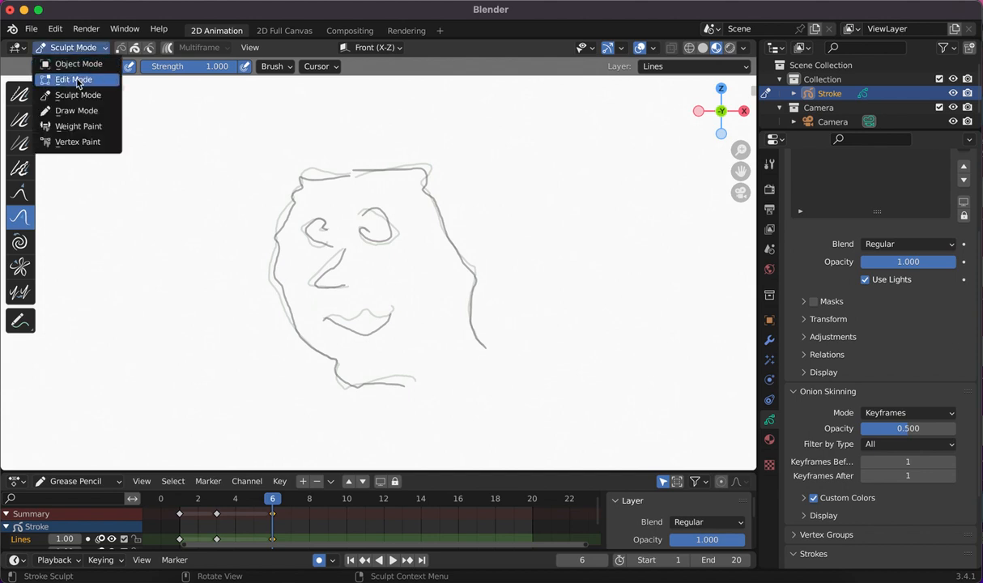
left_click(75, 80)
left_click_drag(255, 149, 317, 217)
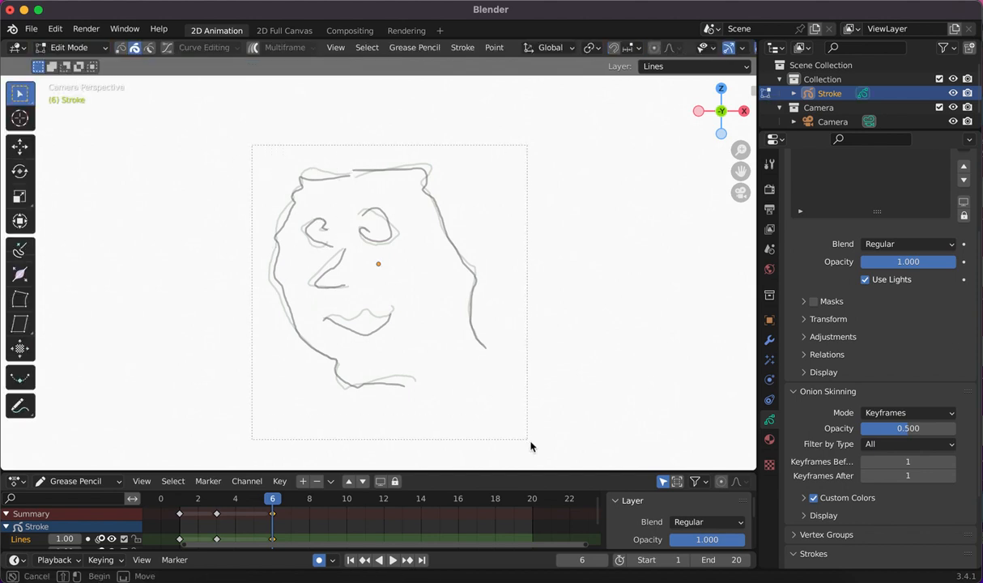
left_click_drag(522, 422, 523, 423)
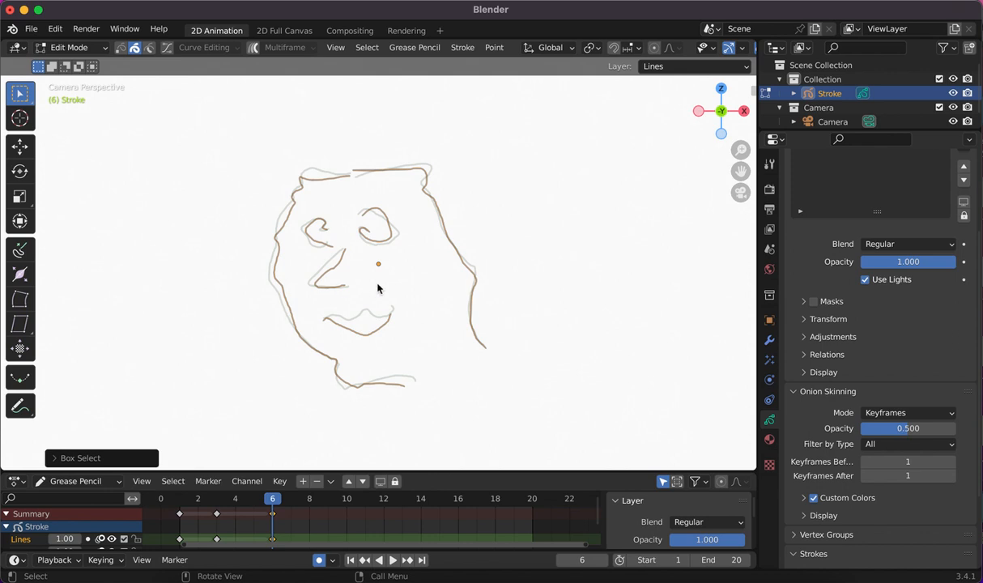
key("super+c")
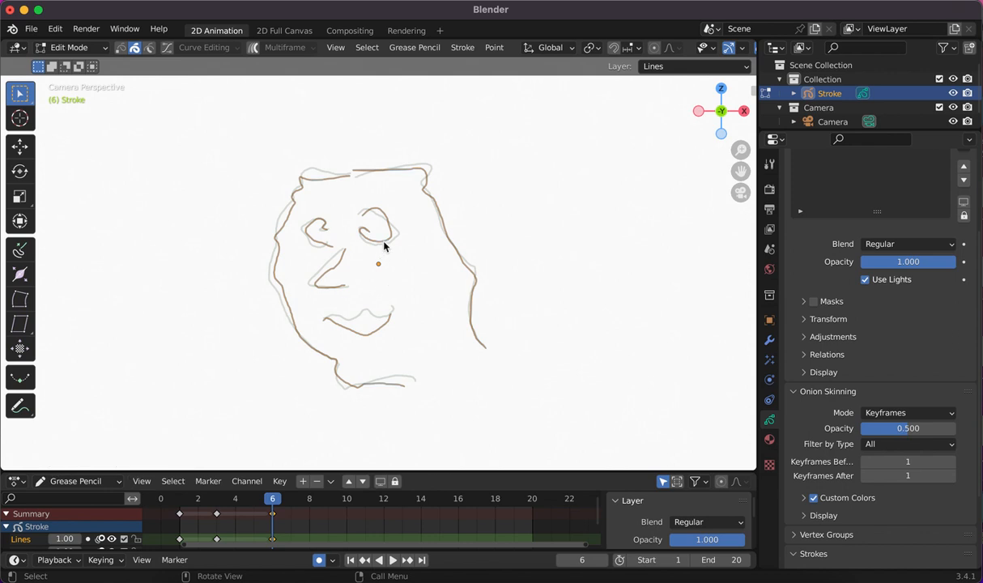
Step: Adjust the face's right-hand eye at frame 6 with the Move, Rotate and Scale tools
left_click(17, 145)
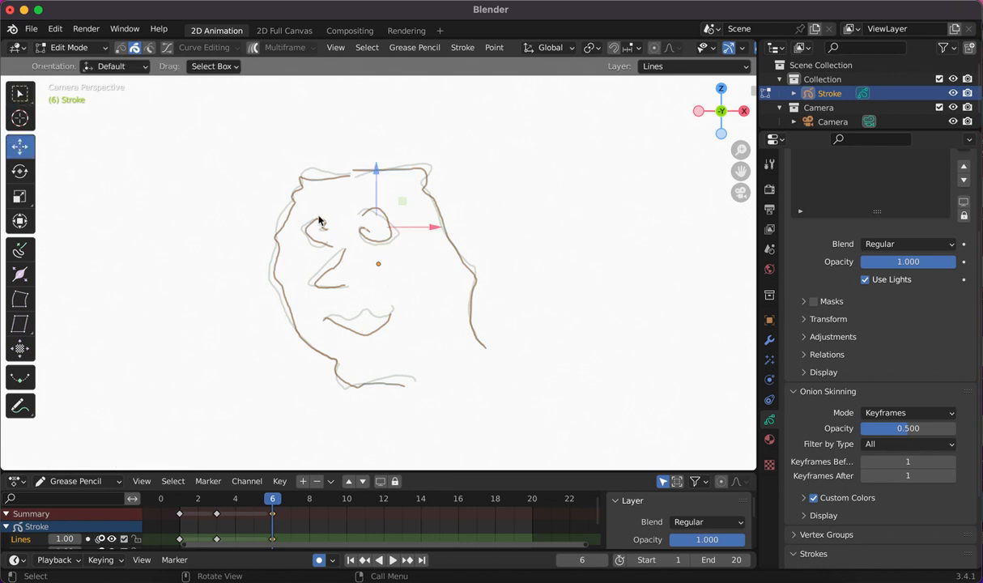
mouse_move(402, 205)
left_mouse_down()
mouse_move(375, 206)
mouse_move(422, 193)
mouse_move(433, 239)
mouse_move(416, 184)
mouse_move(400, 212)
mouse_move(409, 206)
left_mouse_up()
left_click(19, 171)
left_click(20, 197)
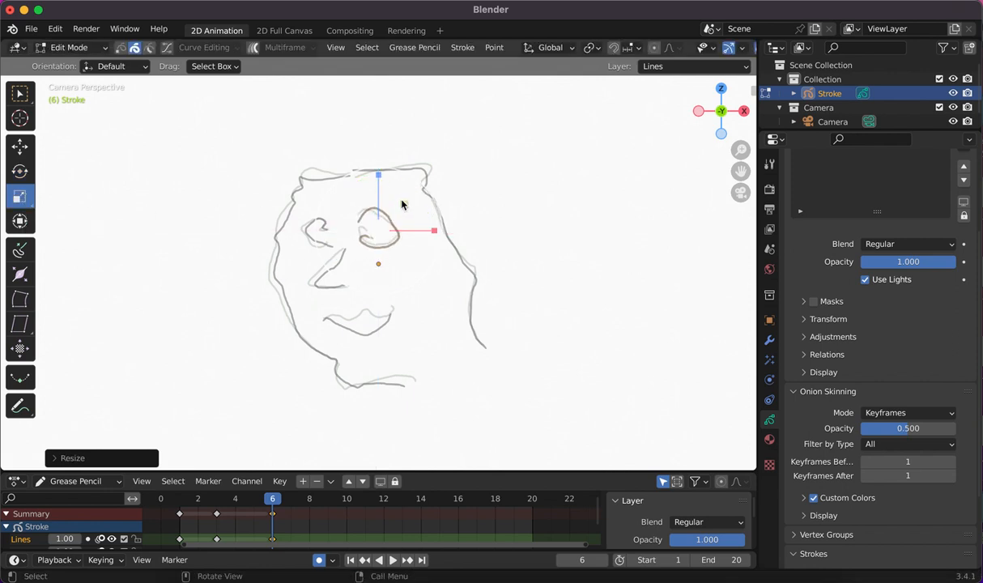
Step: Copy the whole face drawing from frame 6 and paste its strokes at frame 8
left_click_drag(505, 119, 215, 436)
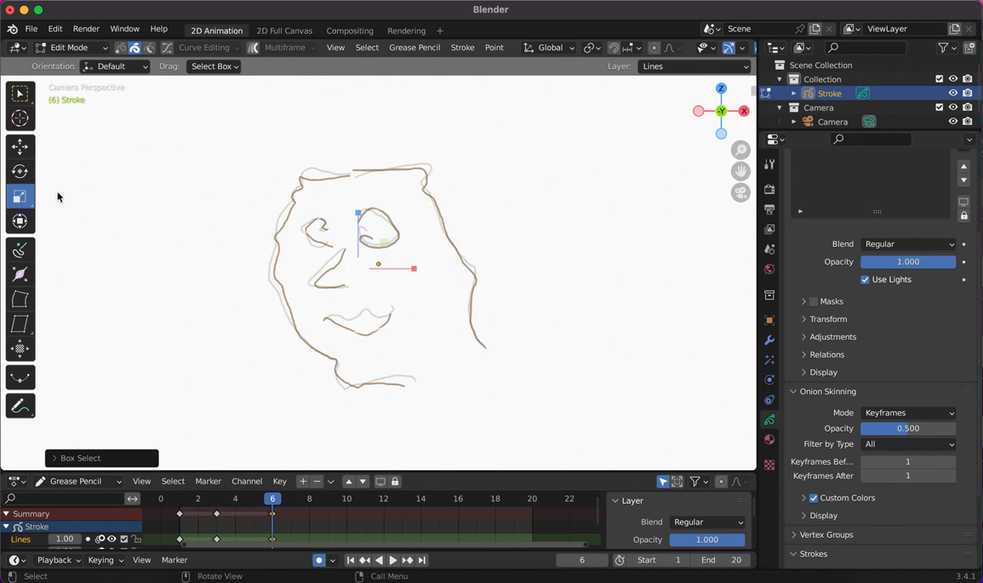
left_click(93, 178)
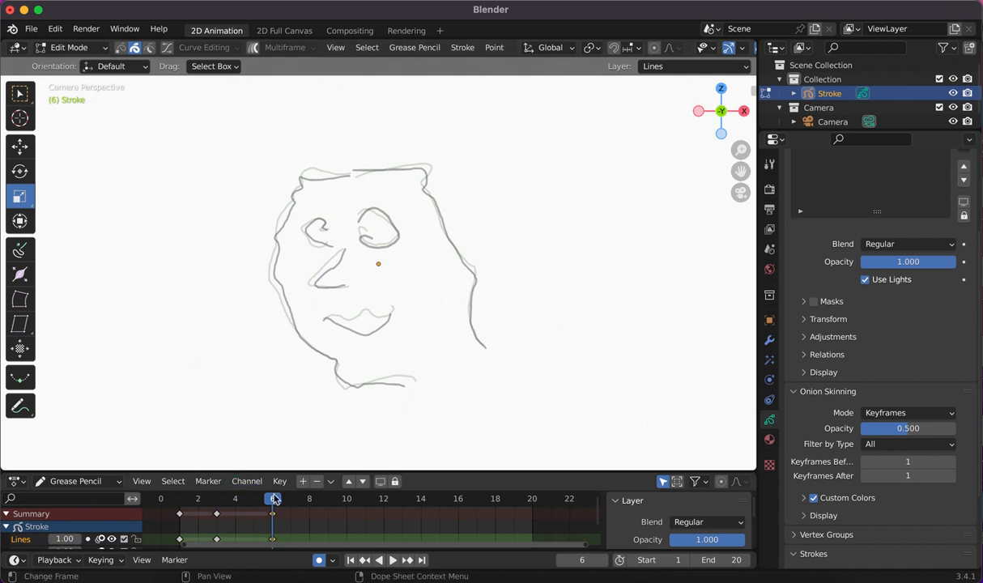
left_click_drag(278, 506, 314, 511)
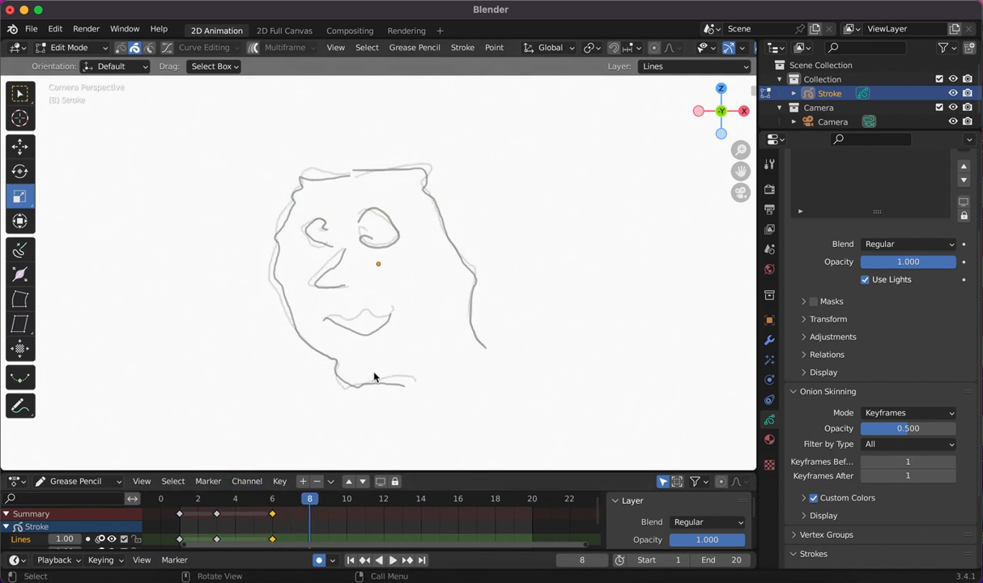
key("ctrl+v")
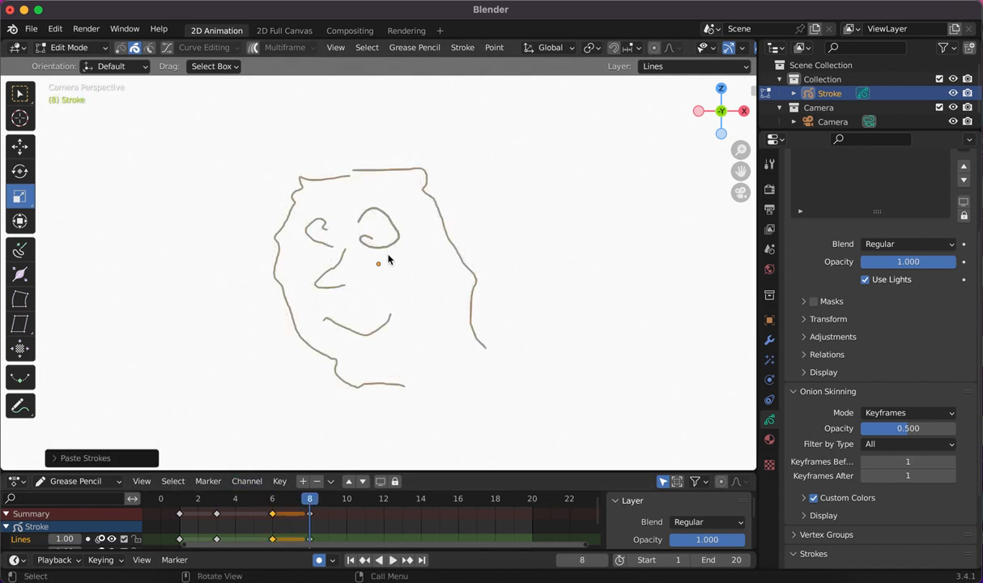
mouse_move(311, 502)
left_mouse_down()
mouse_move(270, 514)
mouse_move(354, 518)
mouse_move(173, 502)
mouse_move(310, 506)
mouse_move(306, 486)
left_mouse_up()
Step: Switch to Sculpt Mode and reshape the pasted face's right-hand eye, mouth and head outline at frame 8
left_click(73, 47)
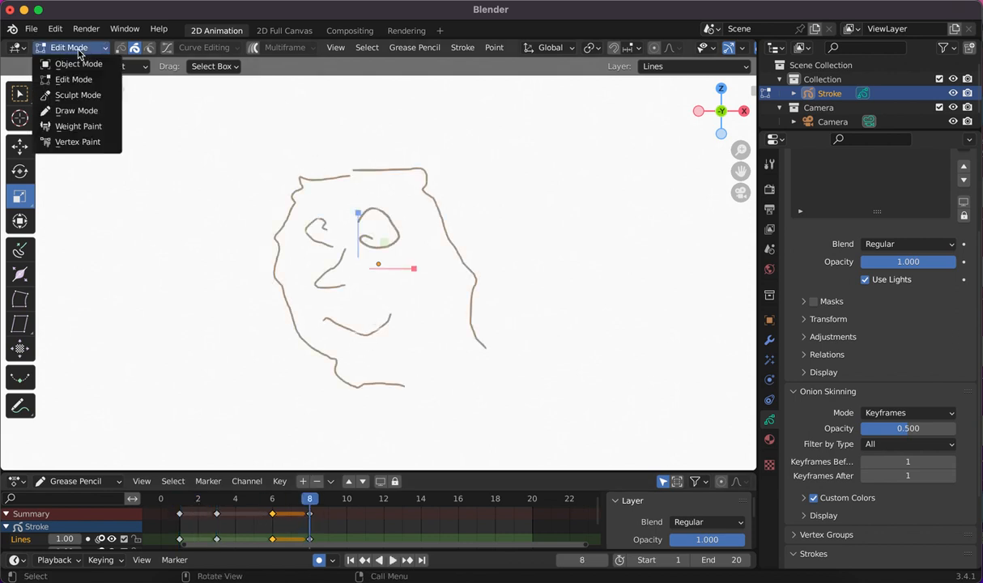
left_click(81, 95)
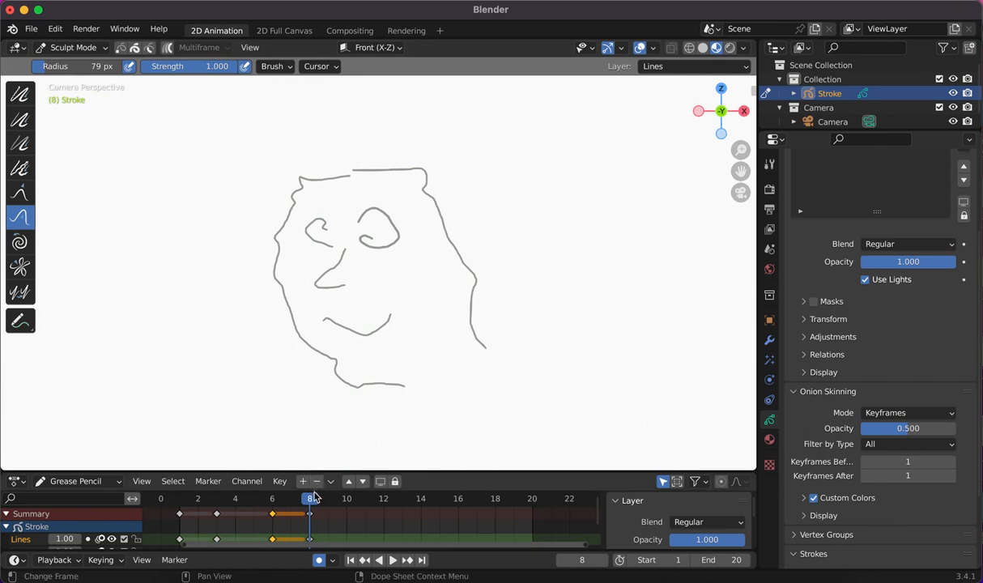
key("Left")
key("Right")
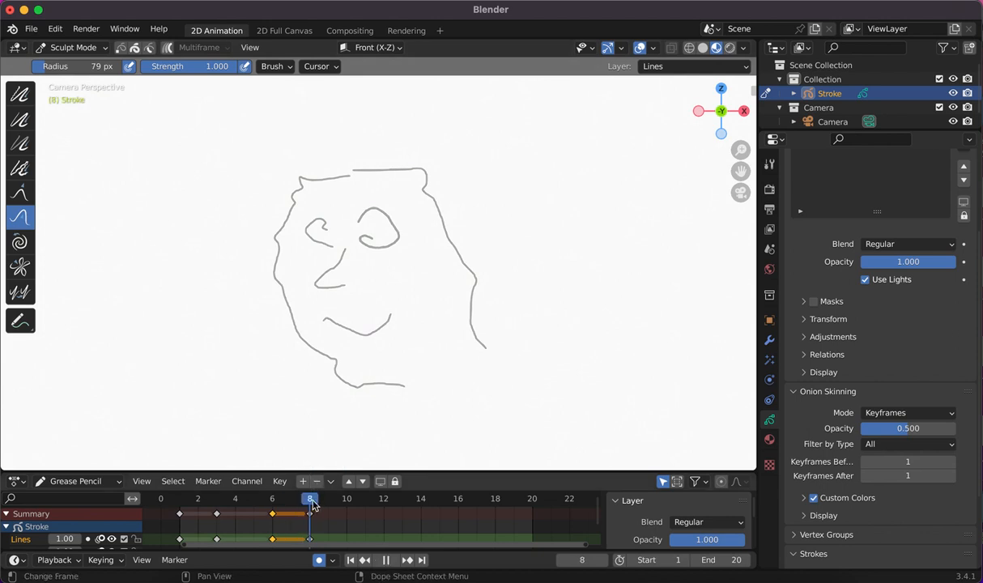
left_click_drag(377, 219, 375, 232)
mouse_move(419, 186)
left_mouse_down()
mouse_move(366, 179)
mouse_move(299, 191)
left_mouse_up()
mouse_move(279, 250)
left_mouse_down()
mouse_move(278, 240)
mouse_move(281, 300)
mouse_move(308, 339)
mouse_move(358, 321)
mouse_move(372, 325)
mouse_move(369, 335)
left_mouse_up()
left_click_drag(337, 378, 385, 384)
mouse_move(470, 346)
left_mouse_down()
mouse_move(494, 318)
mouse_move(484, 336)
mouse_move(448, 282)
mouse_move(437, 217)
left_mouse_up()
Step: Play the animation from frame 1 to review the sculpted keyframes, stop it and return to frame 1
left_click_drag(314, 503, 183, 520)
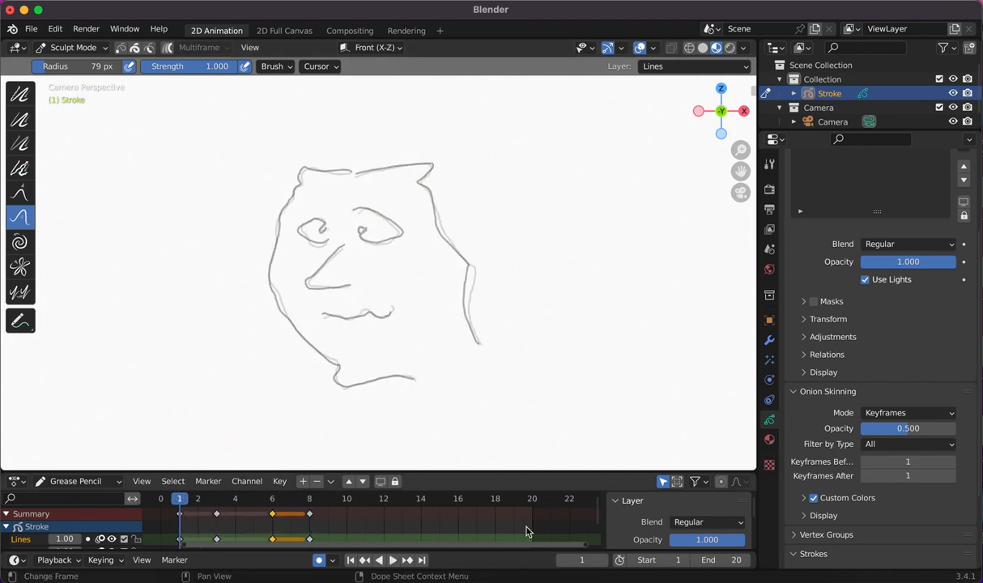
left_click(394, 561)
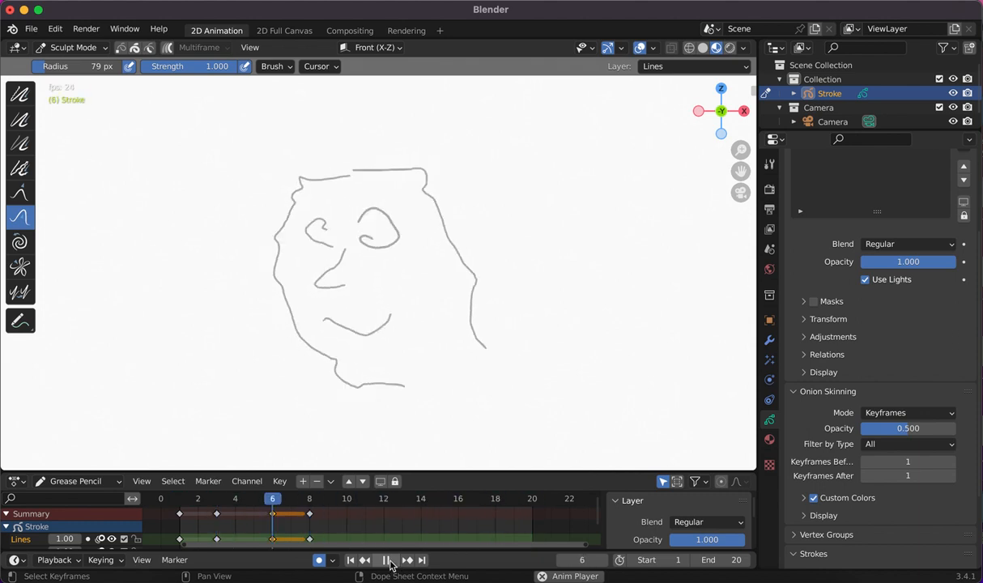
left_click(390, 562)
left_click_drag(368, 500, 176, 512)
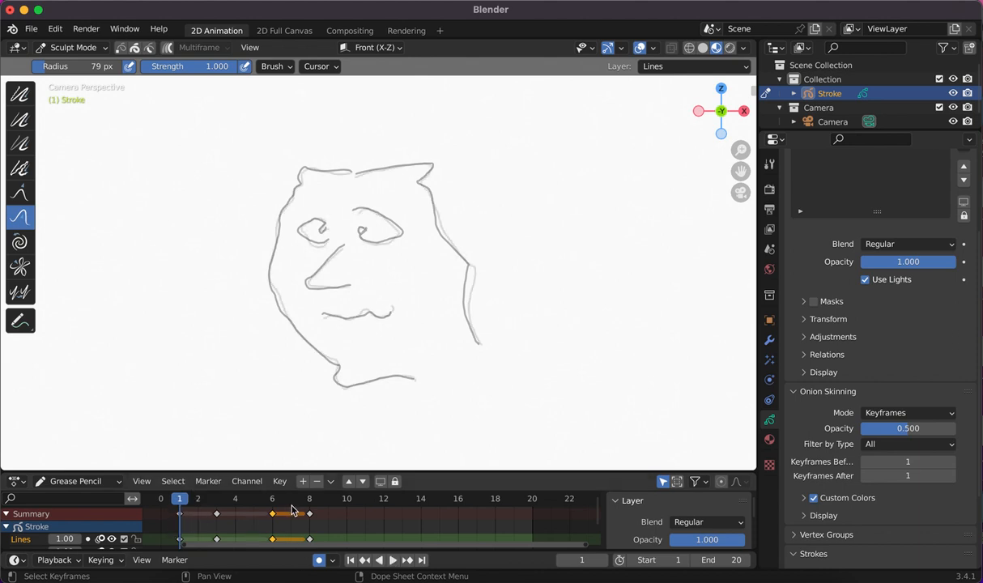
Step: Deselect the keyframes and scrub through frames 3, 6 and 9 to compare the drawings
left_click(250, 520)
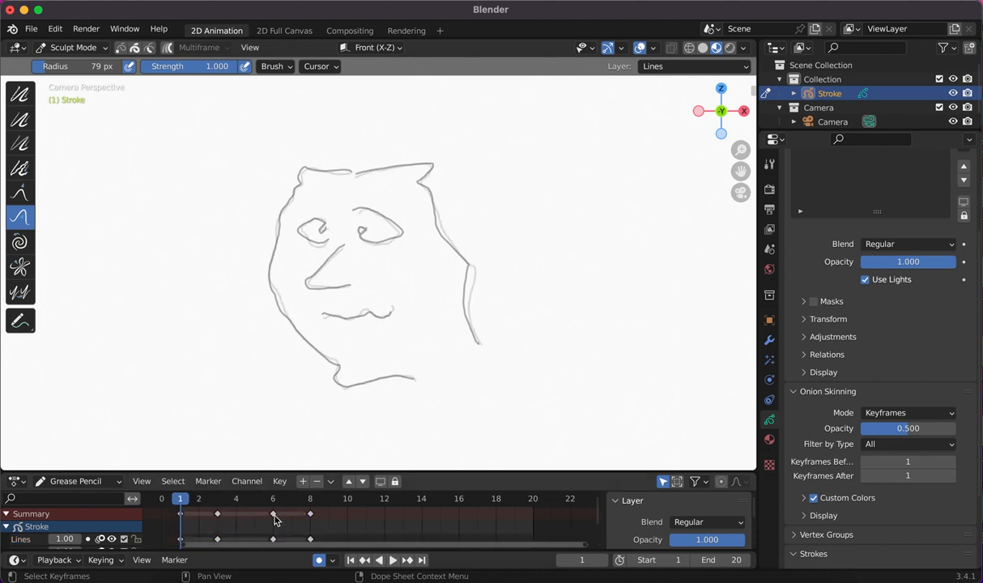
left_click_drag(182, 503, 217, 500)
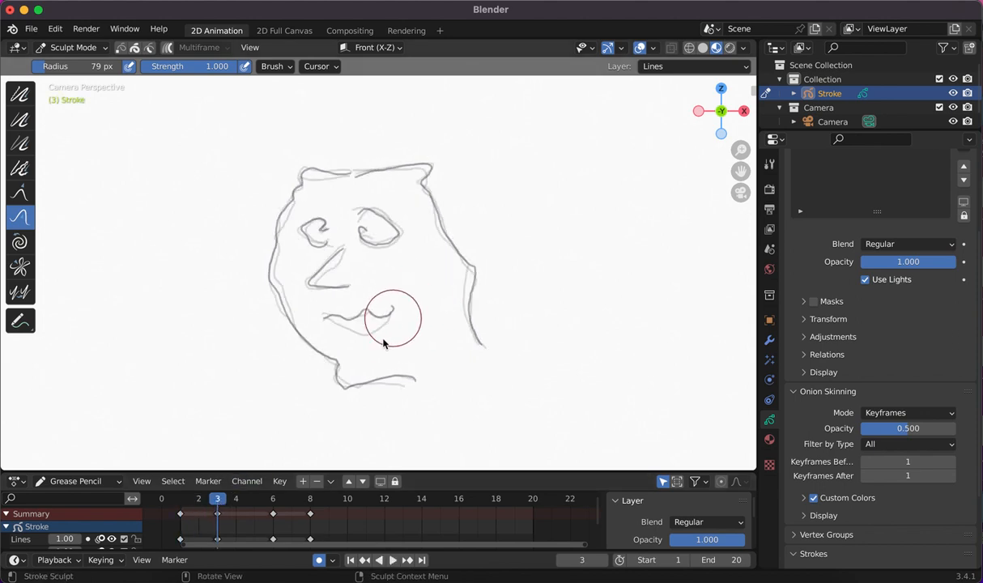
key("space")
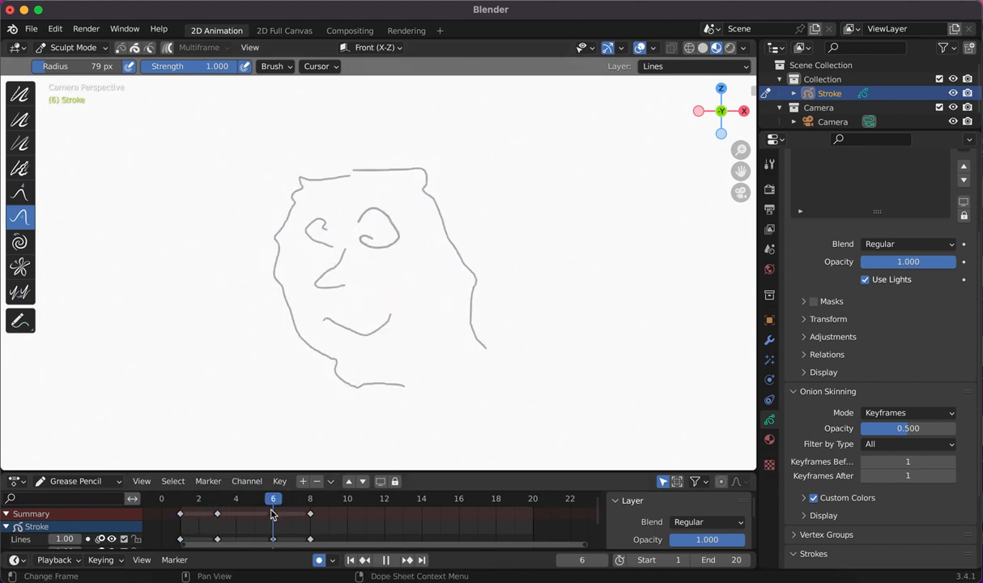
left_click_drag(296, 504, 323, 506)
key("space")
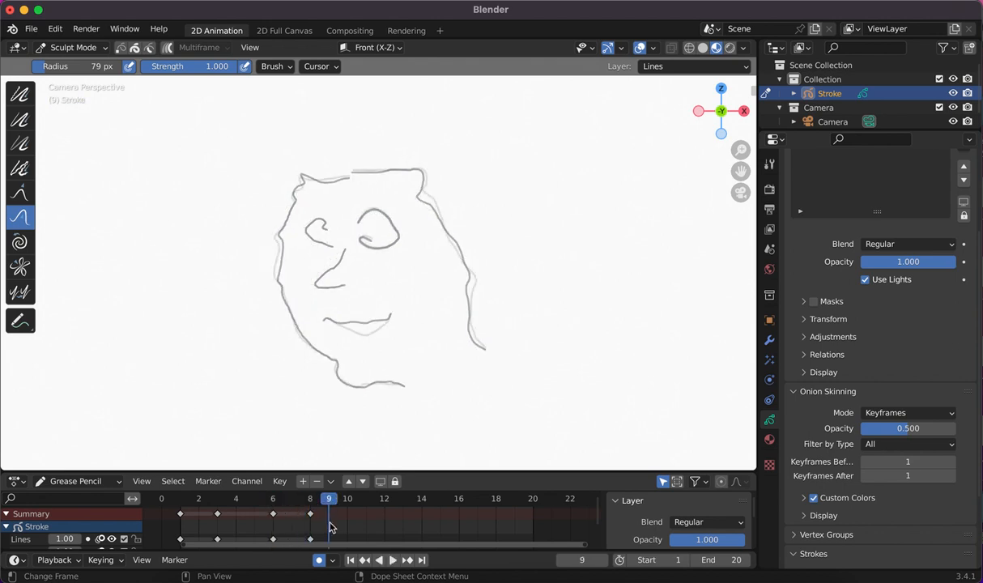
Step: Switch to Draw Mode, try a large curved stroke around the mouth at frame 9, and undo it
left_click(104, 52)
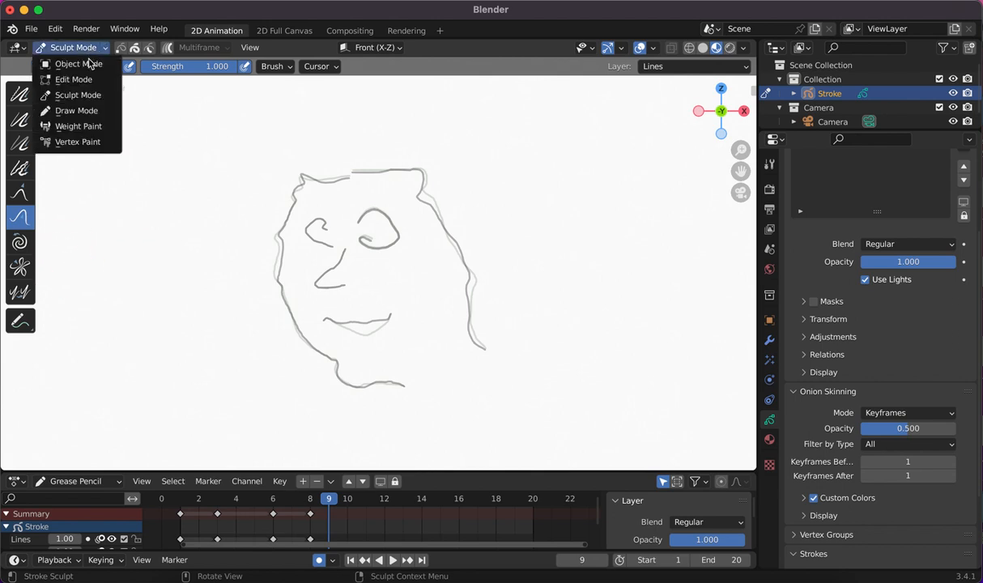
left_click(86, 106)
left_click_drag(401, 301, 438, 341)
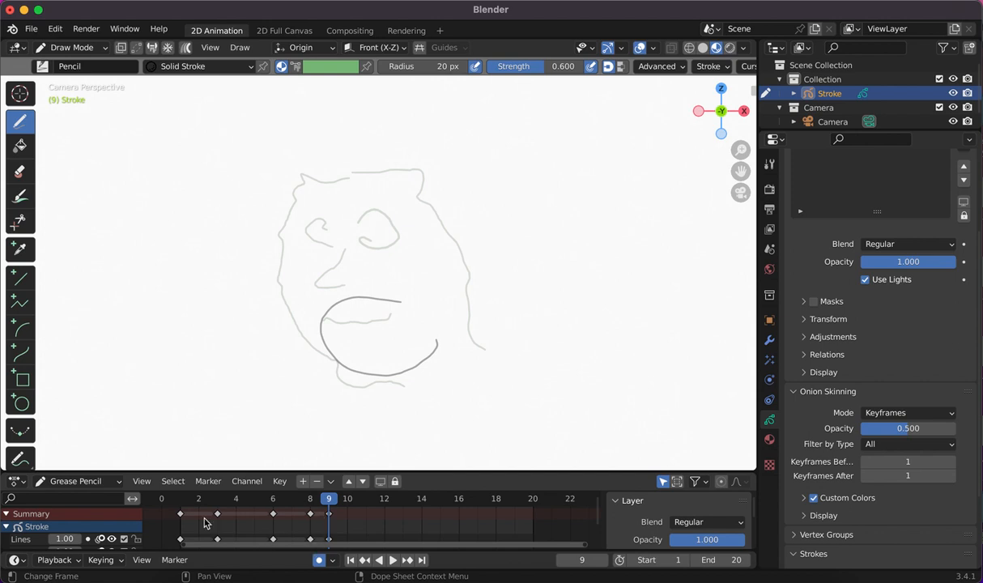
key("super+z")
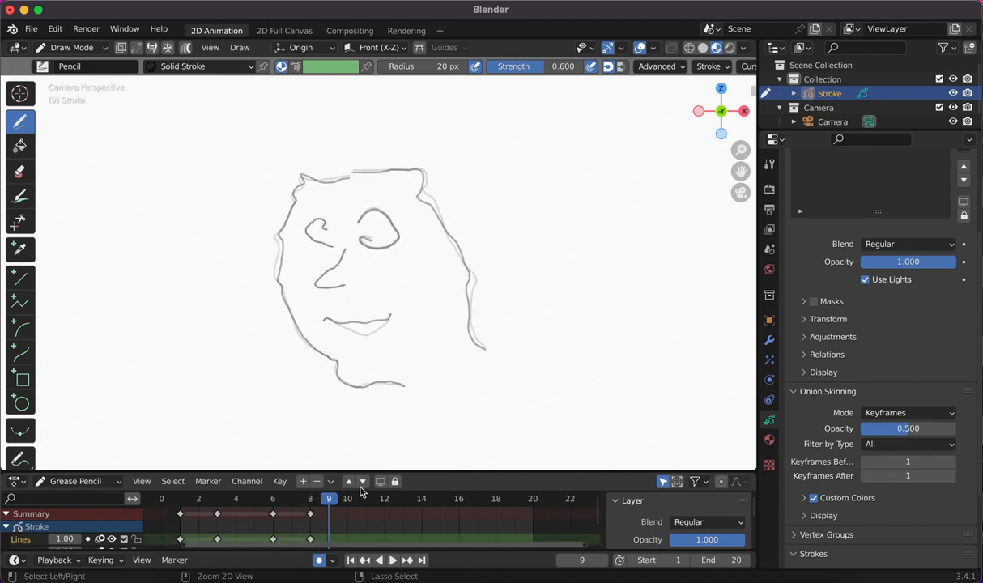
Step: Return to frame 8 and draw a tongue with a centre line hanging below the mouth
mouse_move(322, 501)
left_mouse_down()
mouse_move(273, 506)
mouse_move(384, 510)
mouse_move(312, 516)
left_mouse_up()
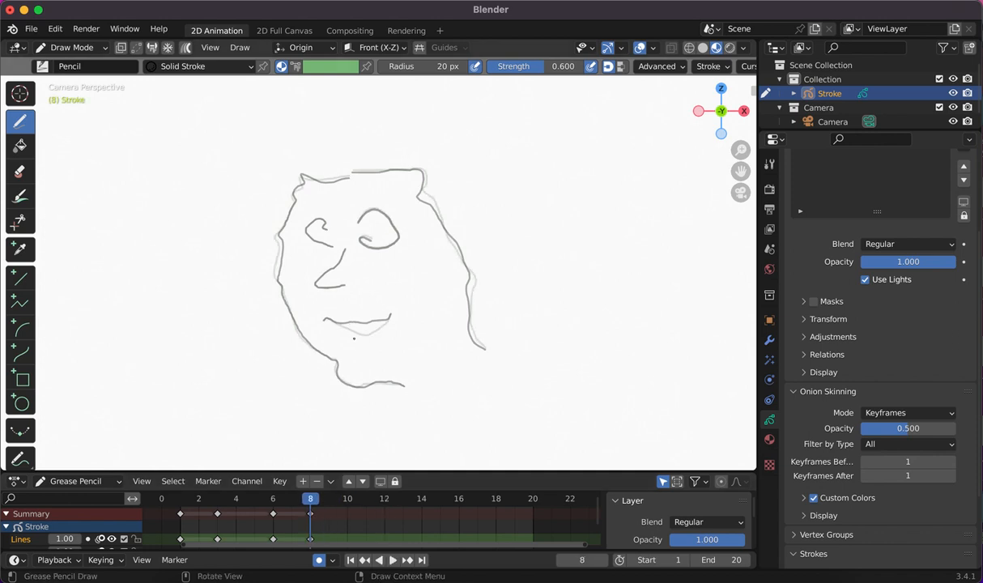
left_click_drag(378, 322, 354, 325)
mouse_move(301, 499)
left_mouse_down()
mouse_move(230, 507)
mouse_move(312, 513)
left_mouse_up()
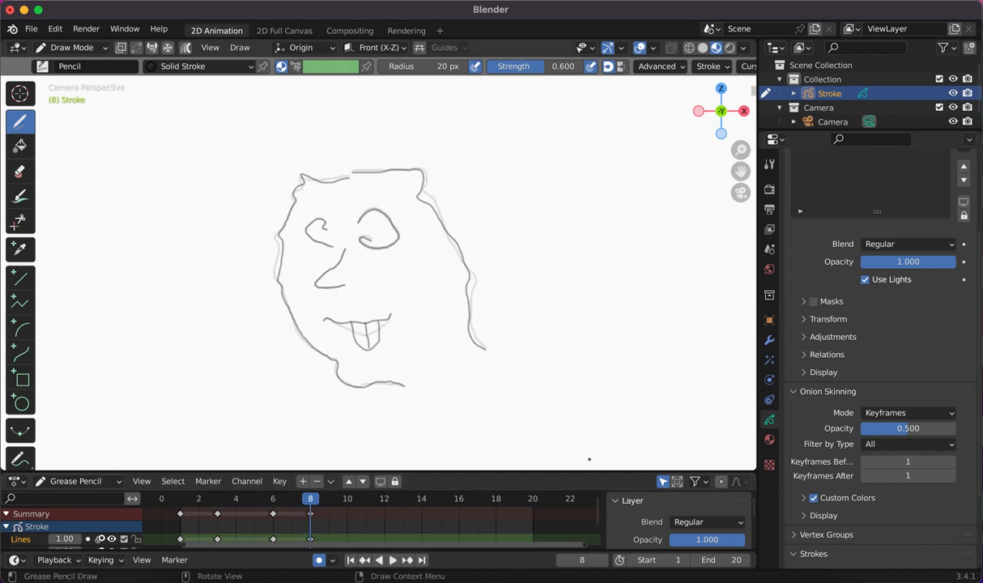